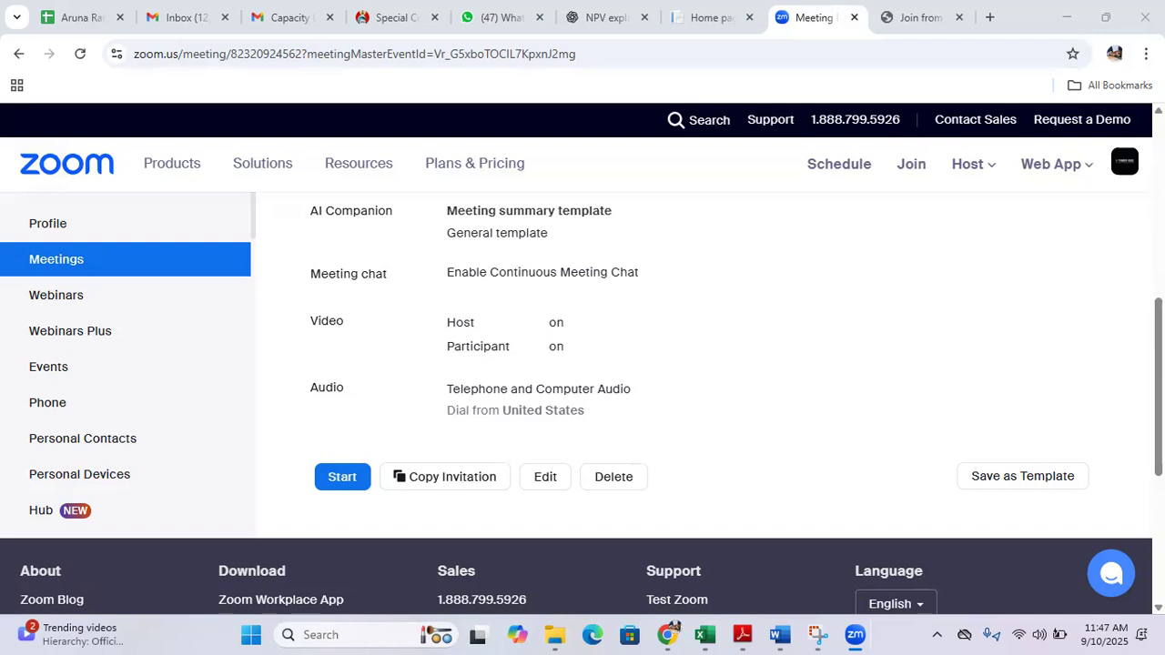
Switch to the Referencing_Practice workbook in Excel
mouse_move(703, 635)
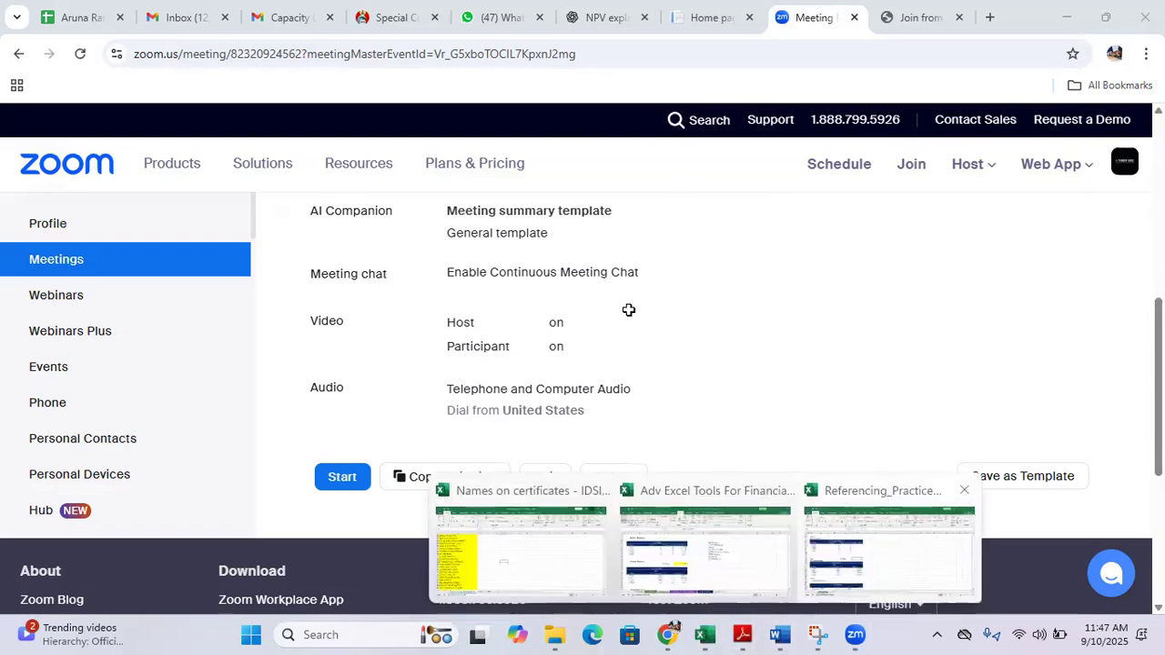
left_click(890, 554)
key("Up")
key("Up")
key("Up")
key("Up")
key("Down")
key("Down")
key("Down")
key("Down")
key("Down")
key("Down")
key("Left")
key("Up")
key("Up")
key("Up")
key("Up")
key("Up")
key("Up")
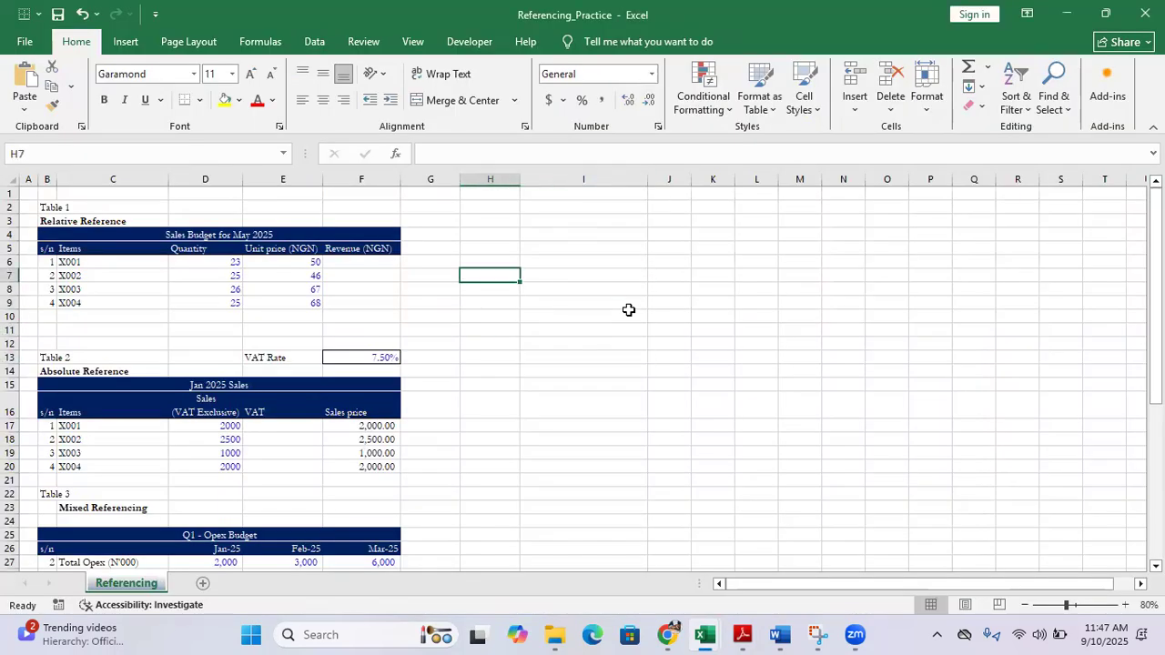
key("Right")
key("Down")
key("Down")
key("Down")
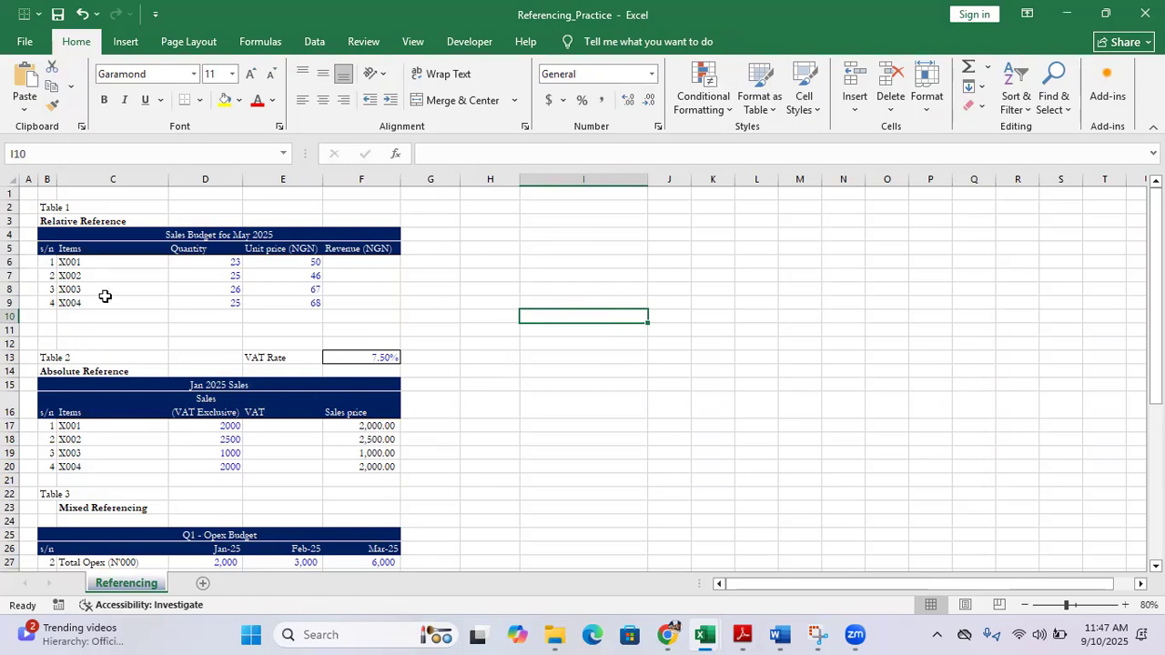
left_click(140, 301)
left_click(203, 287)
left_click(267, 291)
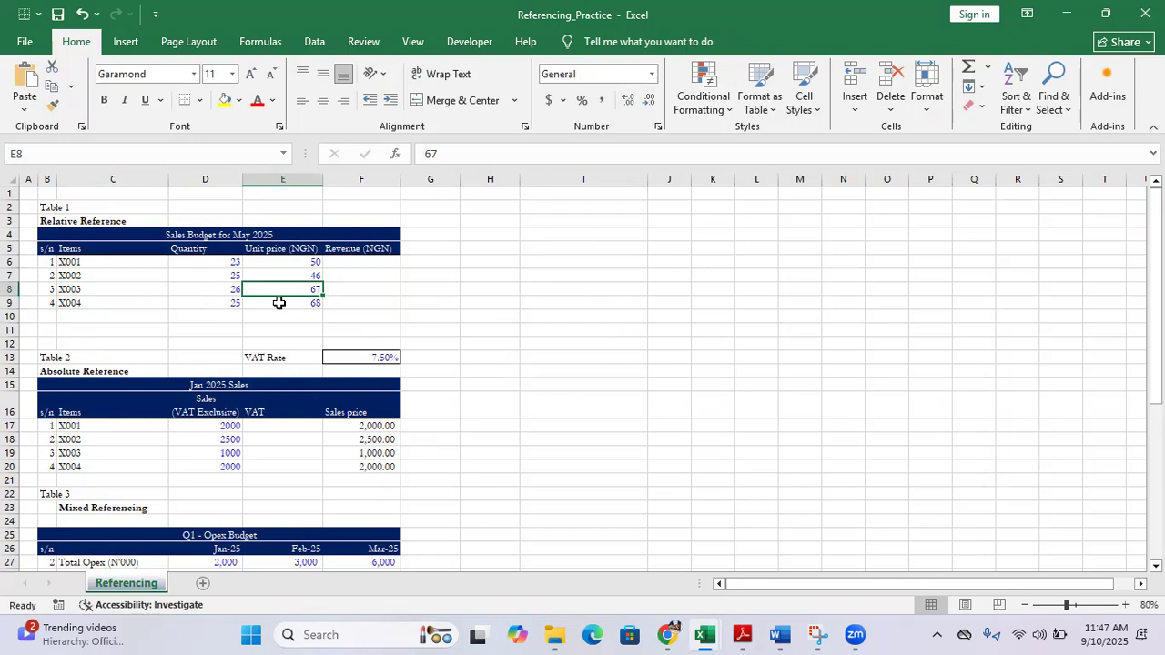
left_click(269, 305)
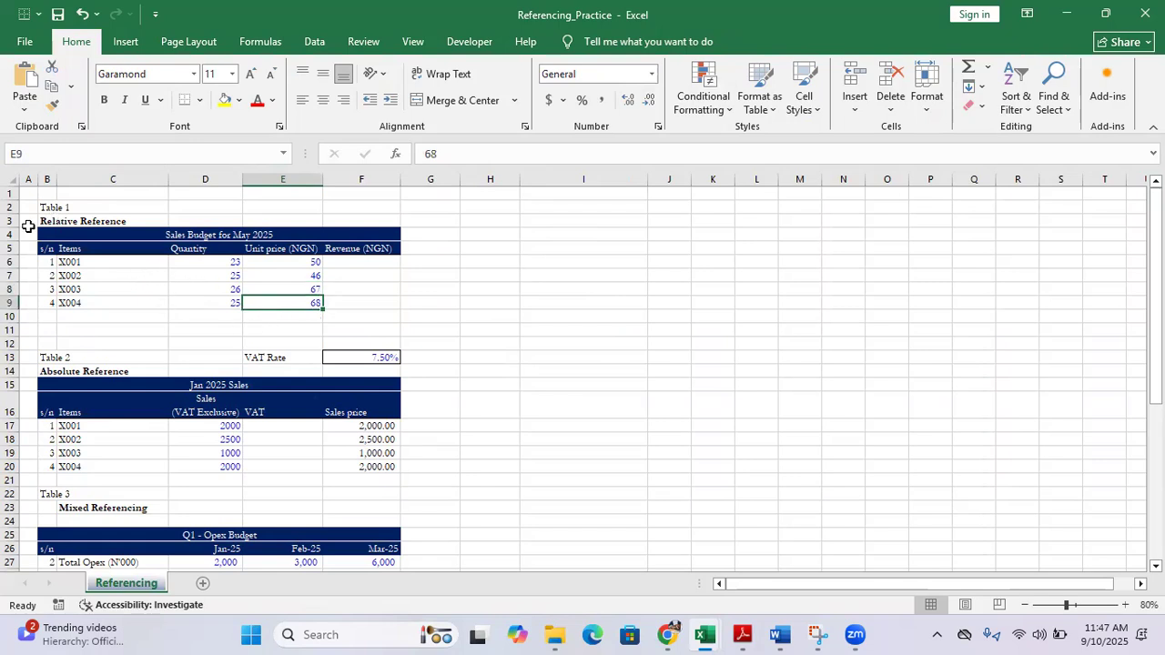
Zoom the worksheet to 106% and narrow column I to about the width of column H
left_click(1075, 605)
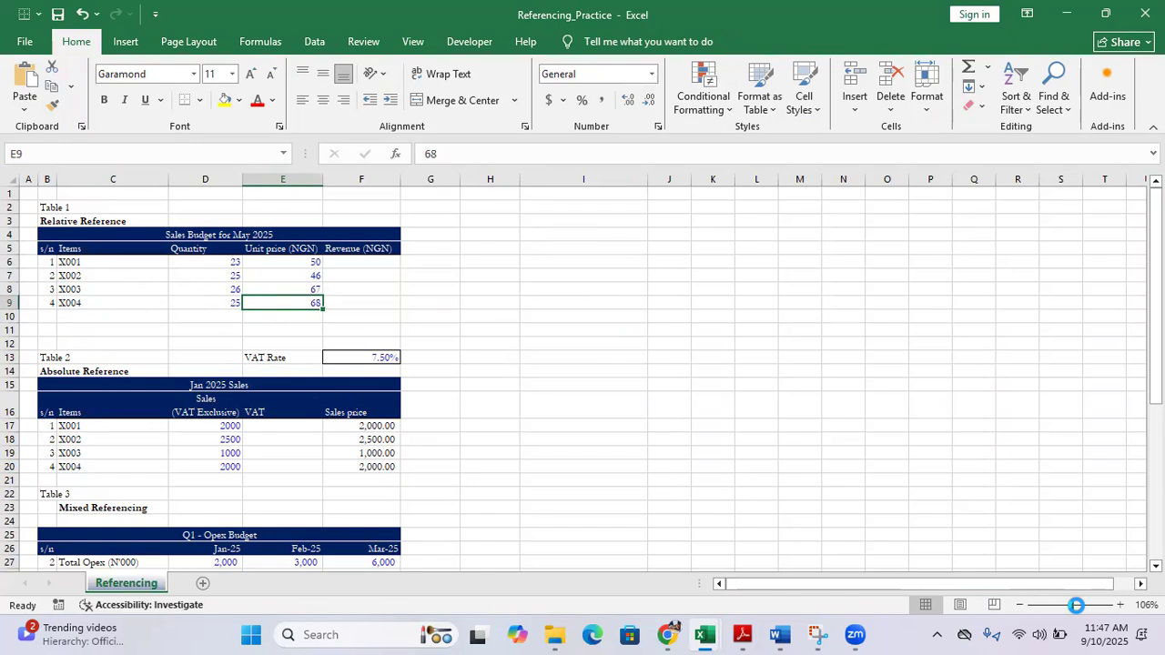
scroll(498, 340, "up", 2)
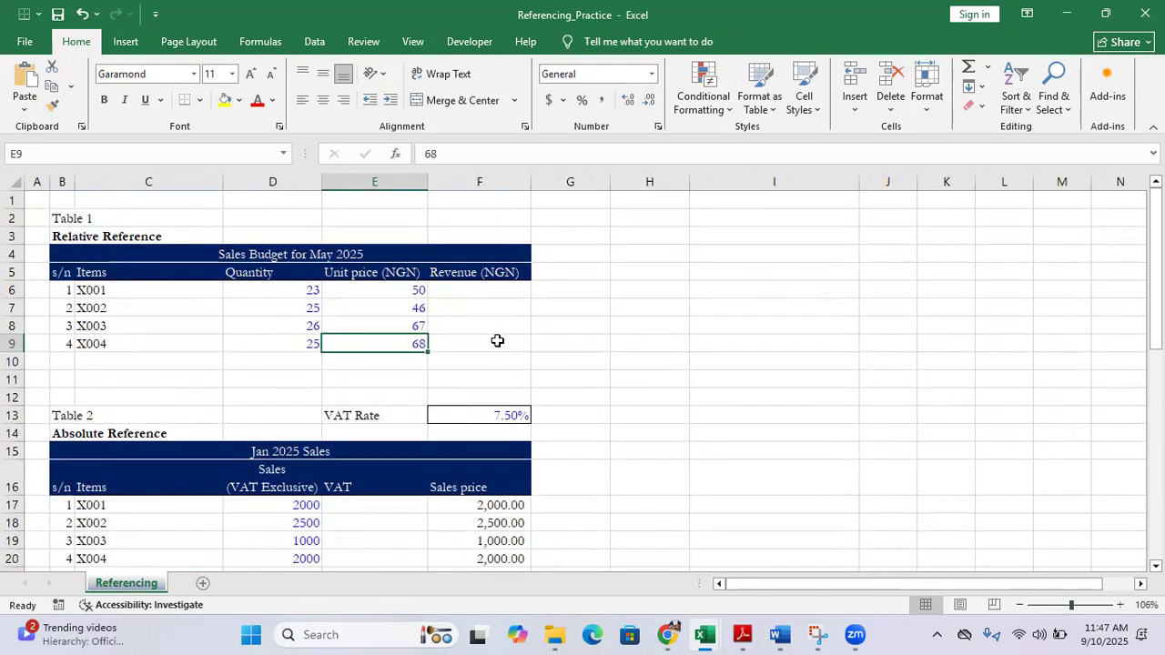
left_click(255, 292)
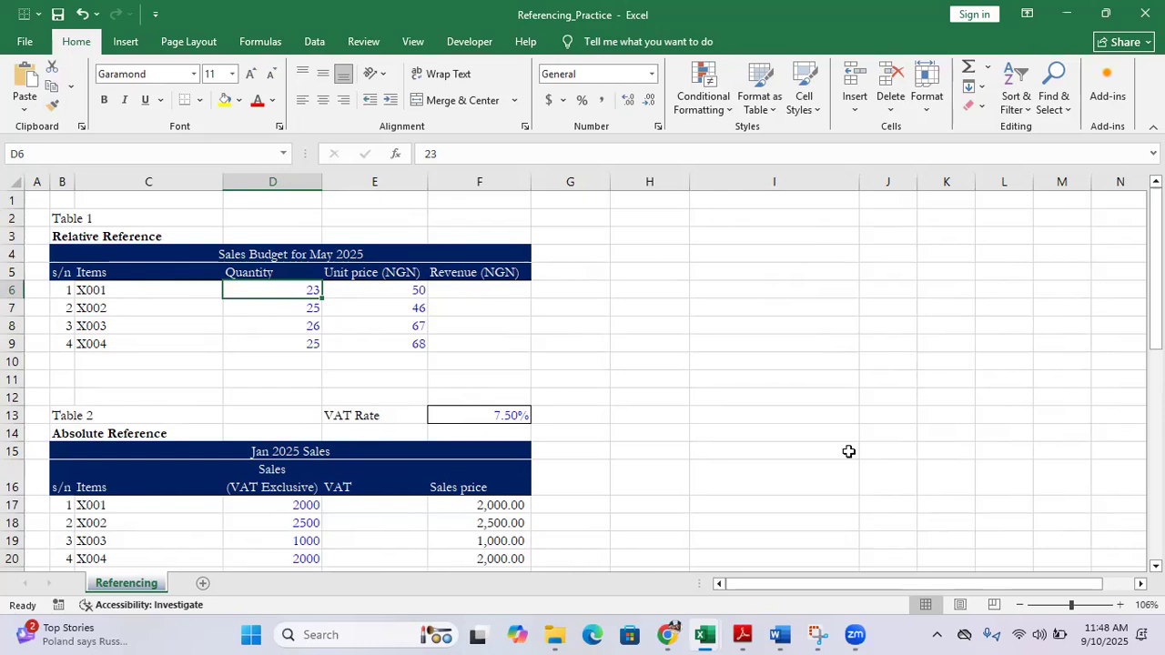
left_click_drag(860, 179, 771, 191)
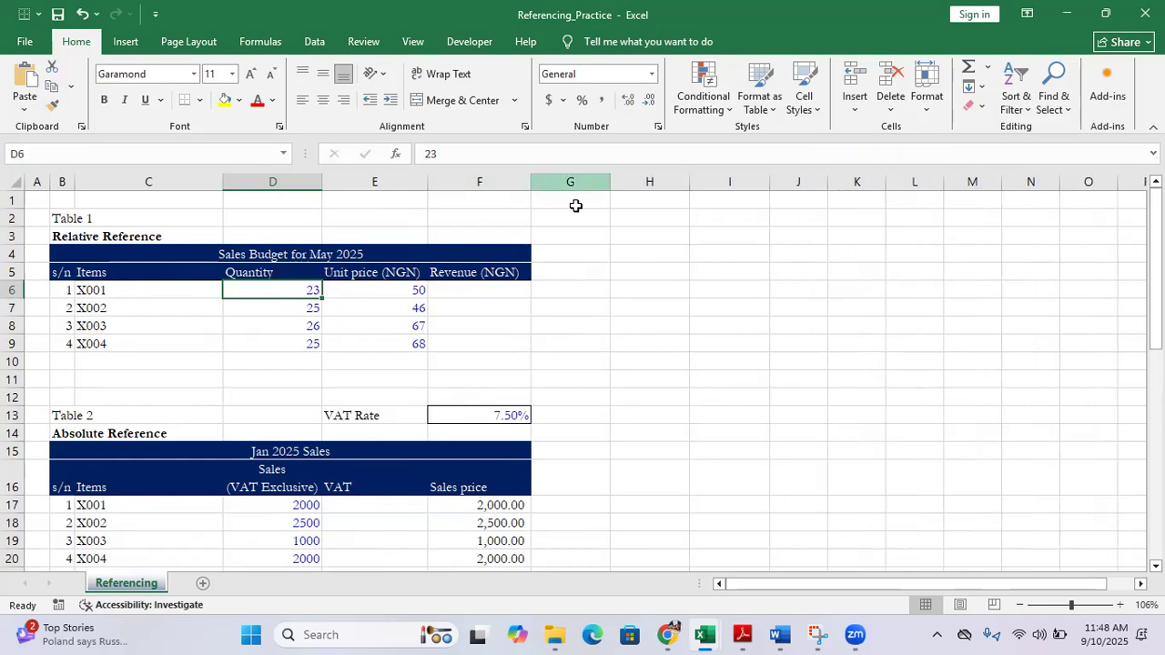
left_click(702, 223)
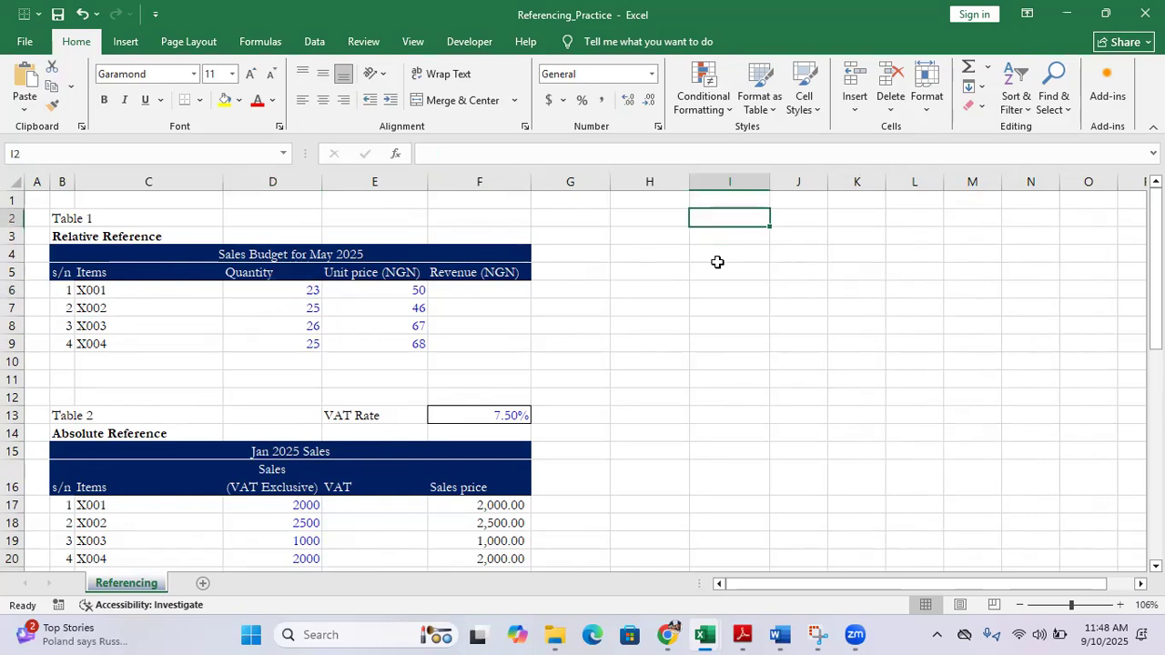
left_click(648, 232)
left_click(680, 291)
left_click(847, 289)
left_click(801, 361)
left_click(692, 412)
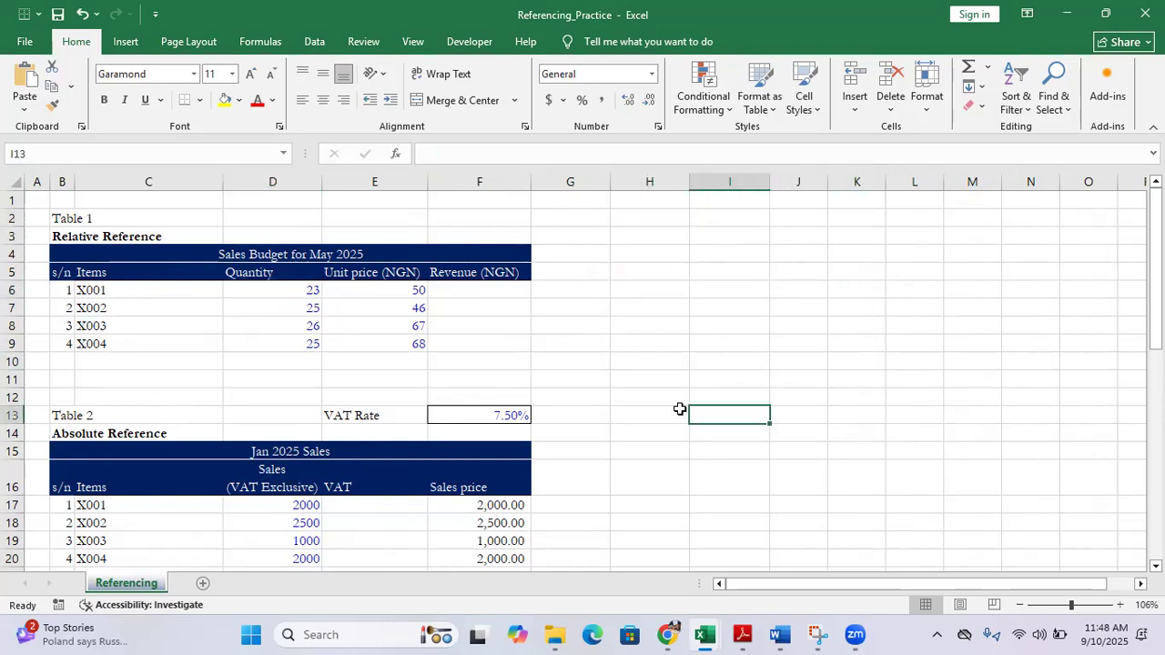
left_click(588, 307)
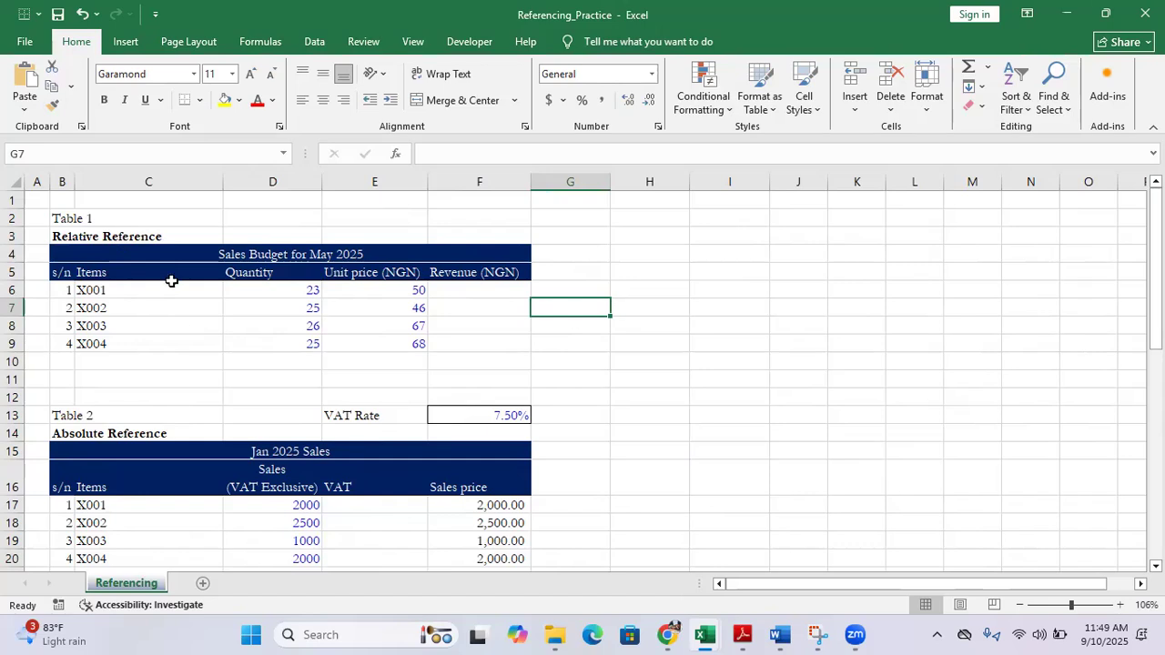
Examine the Relative Reference table, including its title and the quantity and unit price of item X001
left_click(114, 235)
left_click(67, 236)
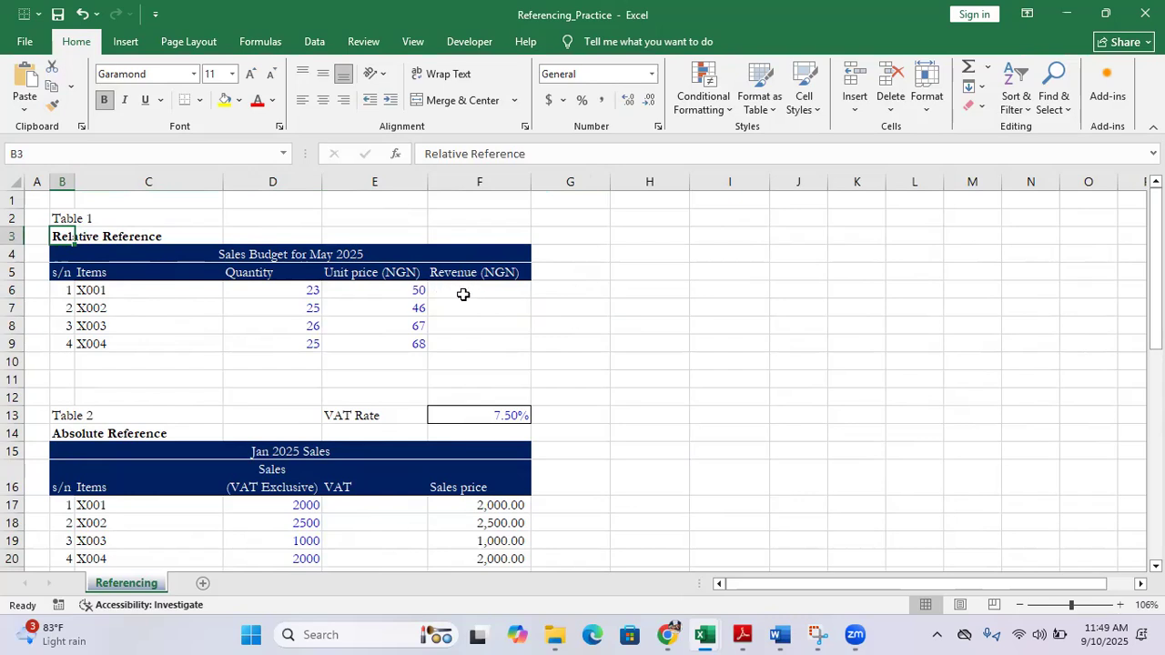
left_click(60, 219)
left_click_drag(60, 219, 461, 340)
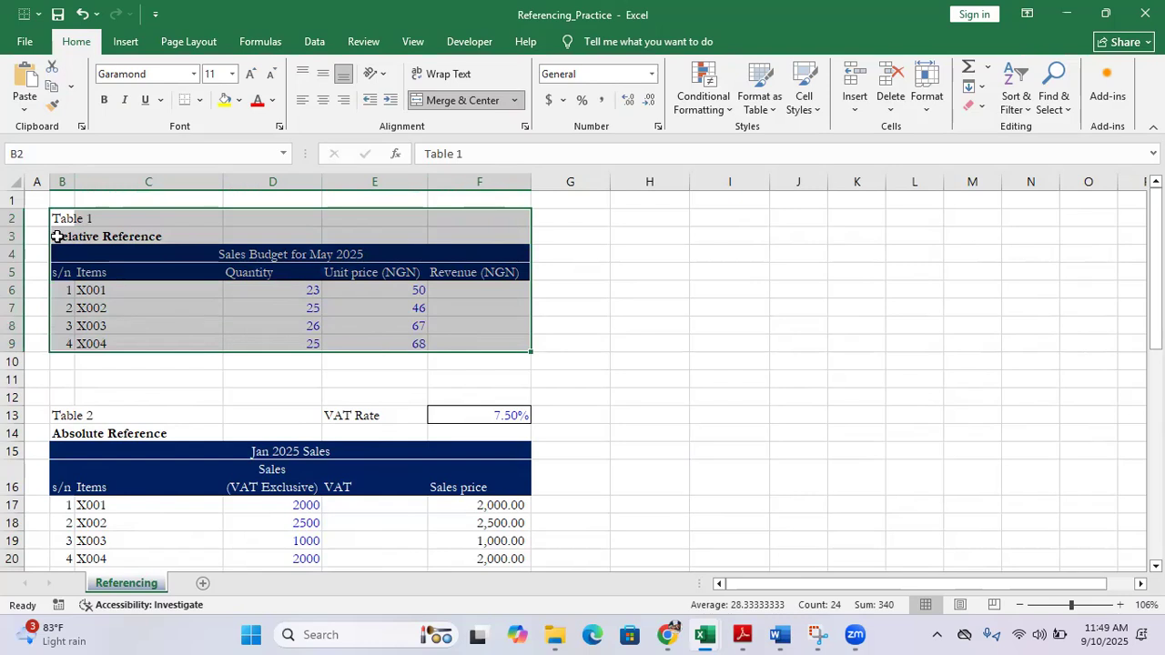
left_click(230, 296)
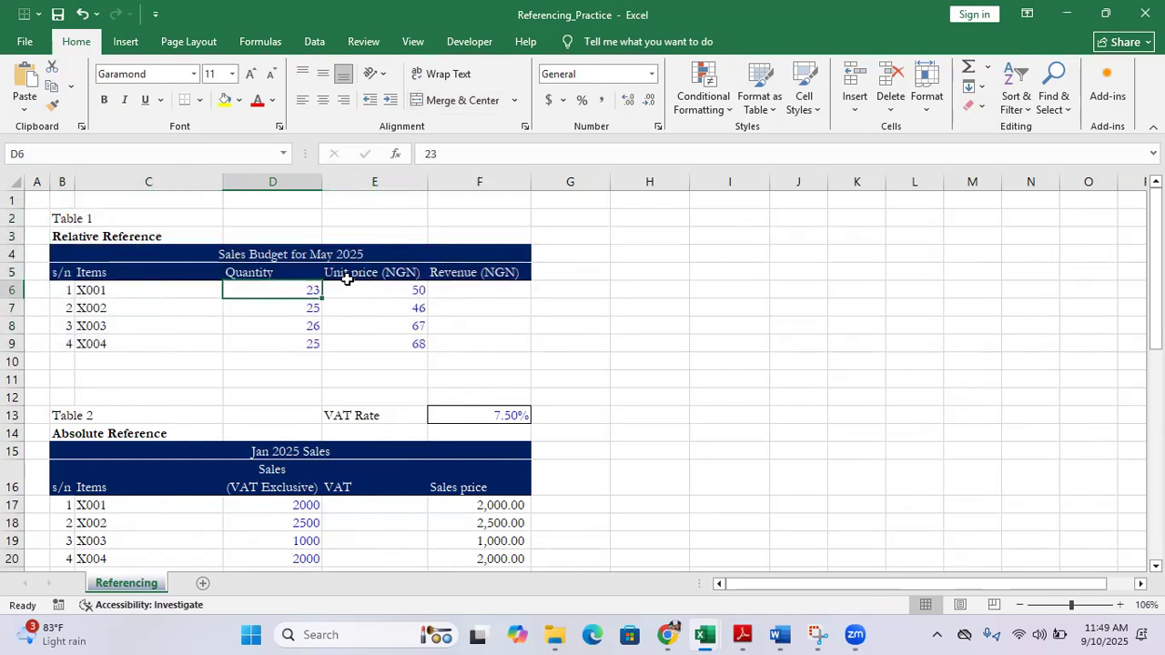
left_click(242, 256)
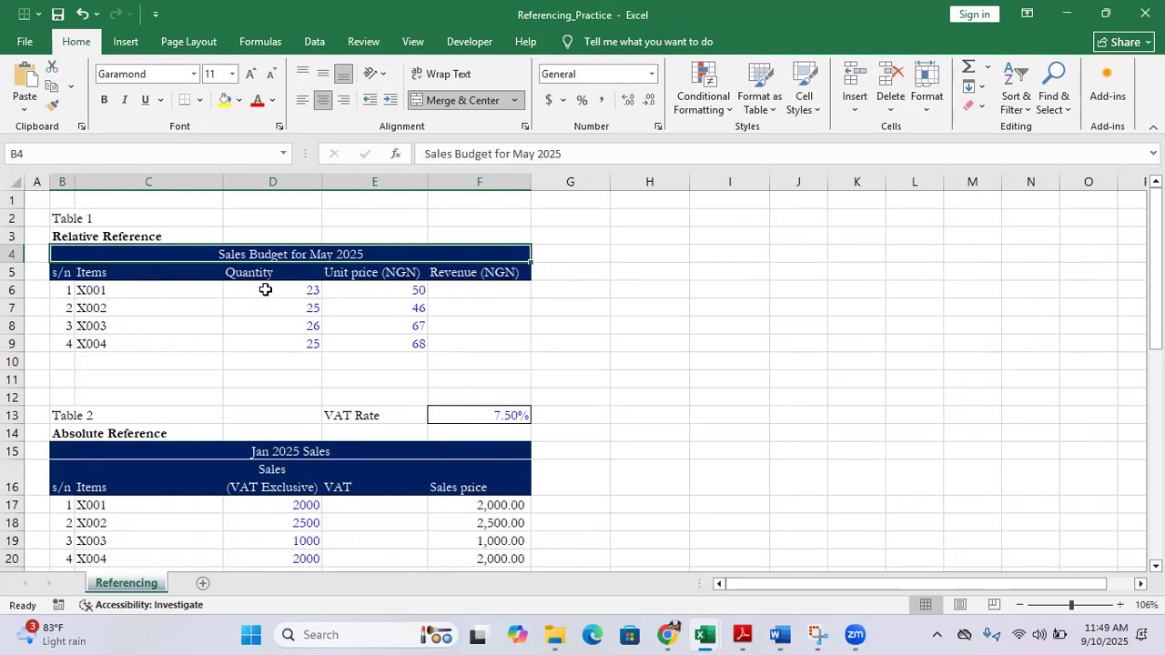
left_click(381, 291)
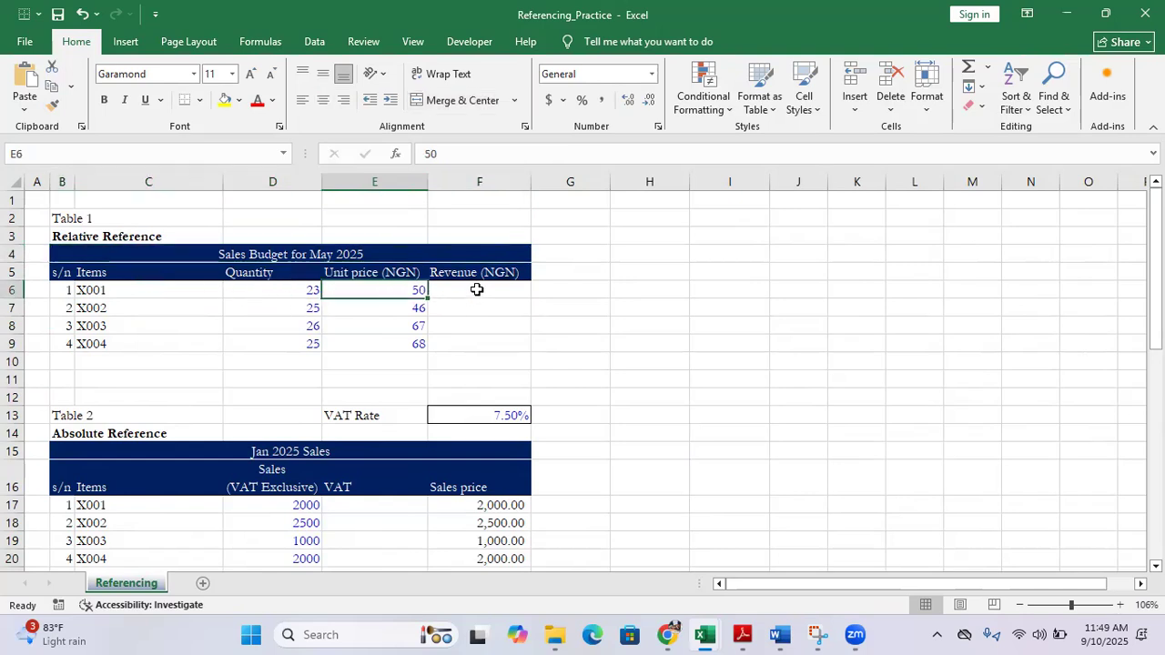
Enter the relative formula =D6*E6 across the Revenue cells F6:F9 of Table 1 in one go
left_click(476, 289)
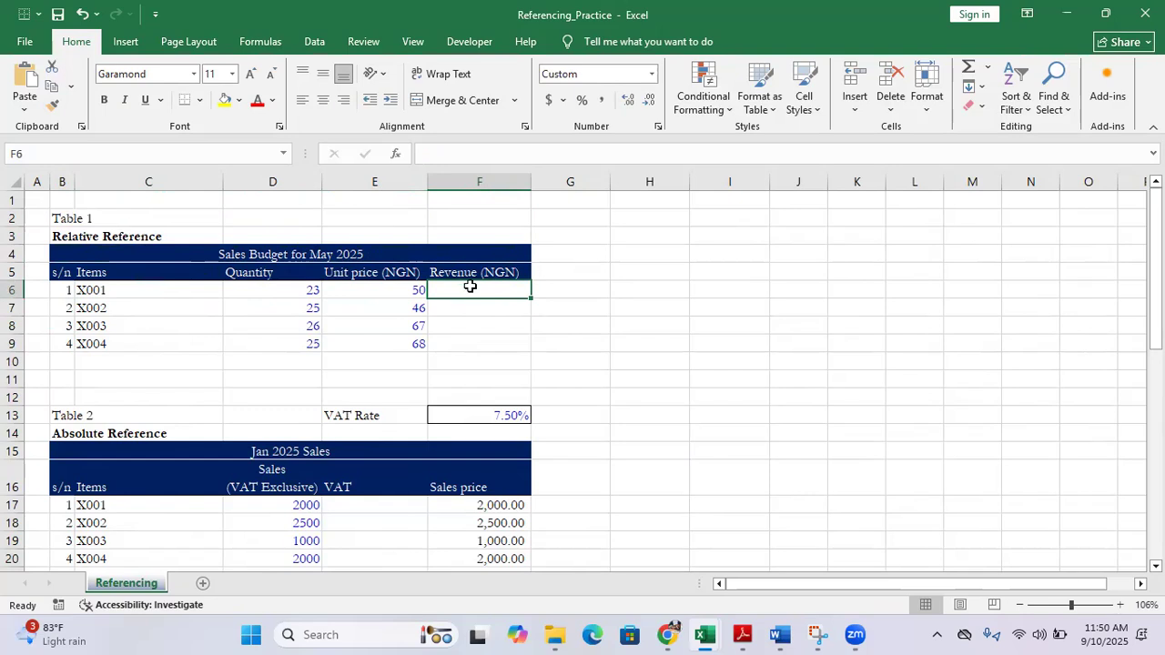
left_click_drag(470, 286, 482, 347)
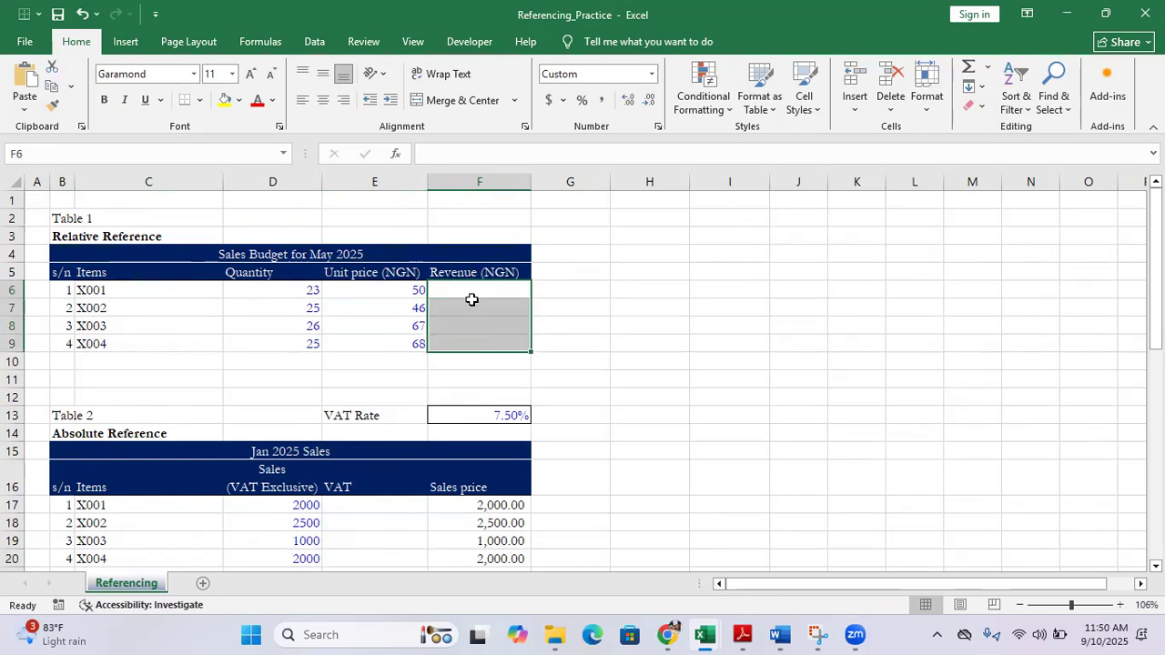
left_click(426, 152)
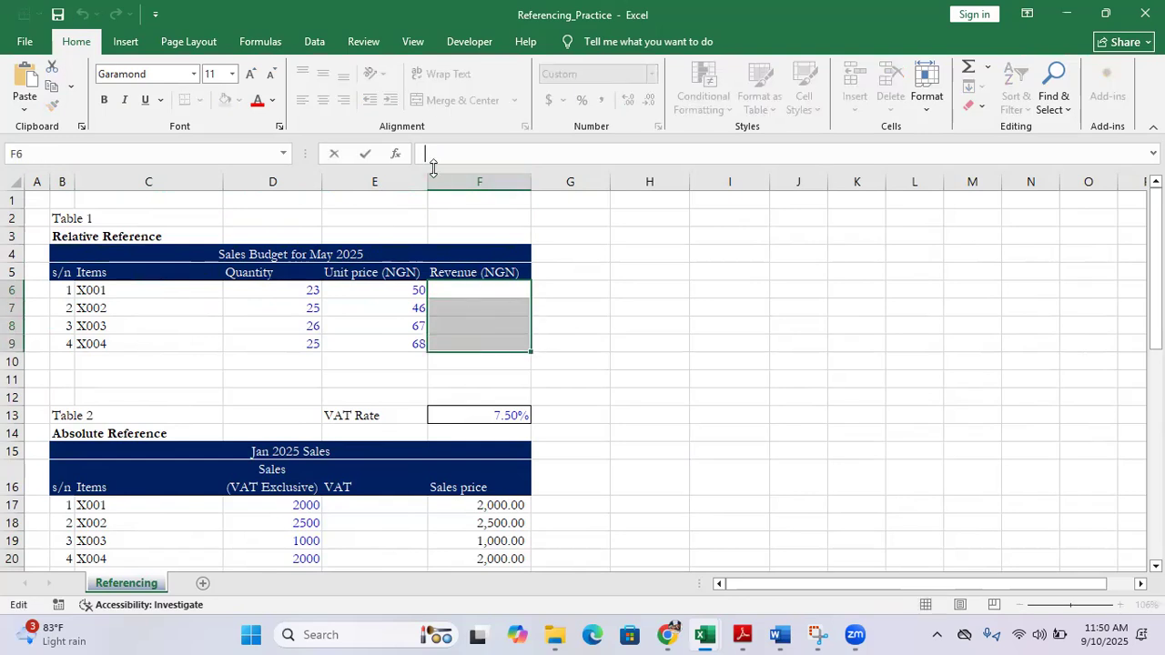
type("=")
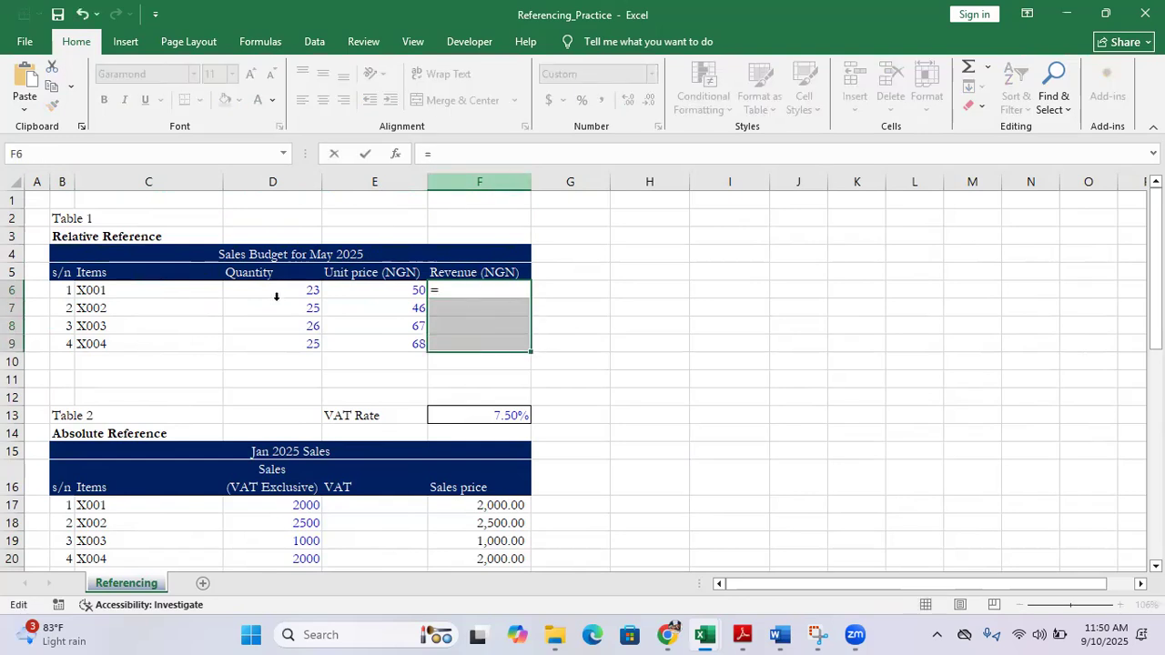
left_click(275, 291)
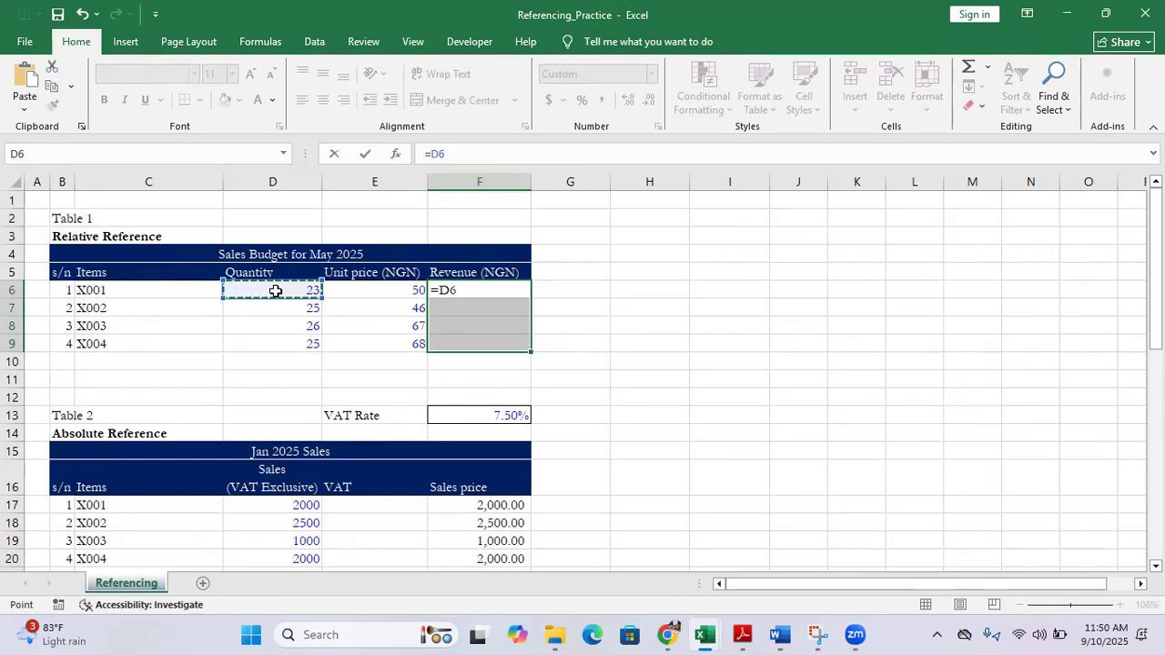
type("*")
left_click(362, 289)
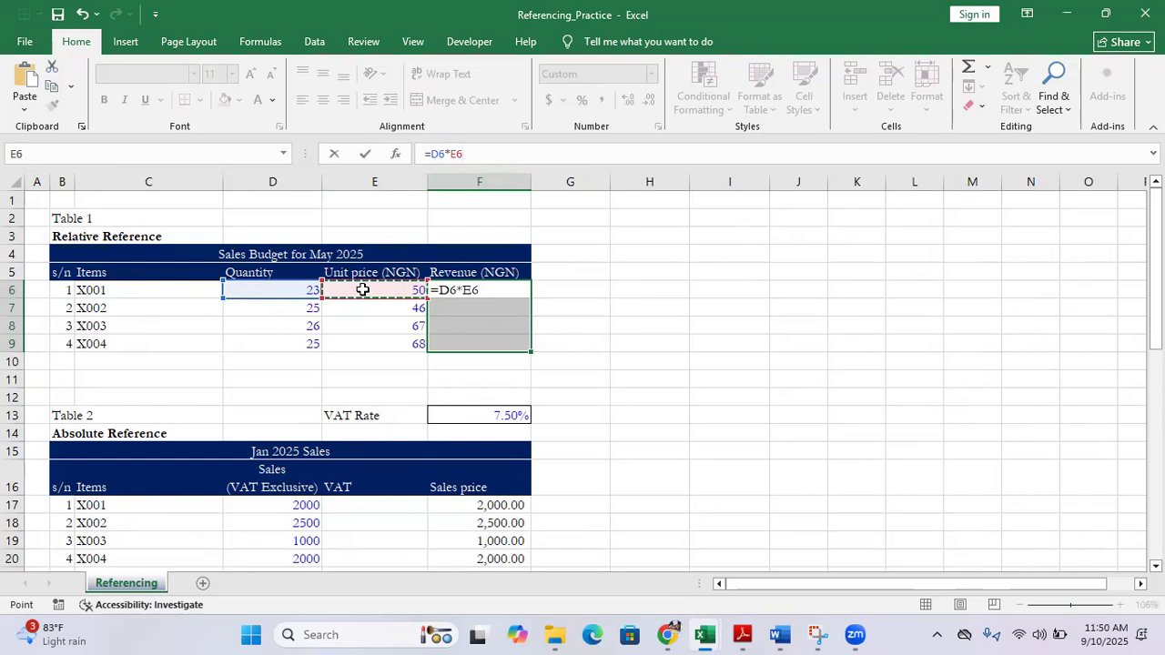
key("ctrl+Return")
Fill the revenue formula of item X001 from F6 down through F9
left_click_drag(503, 292, 505, 343)
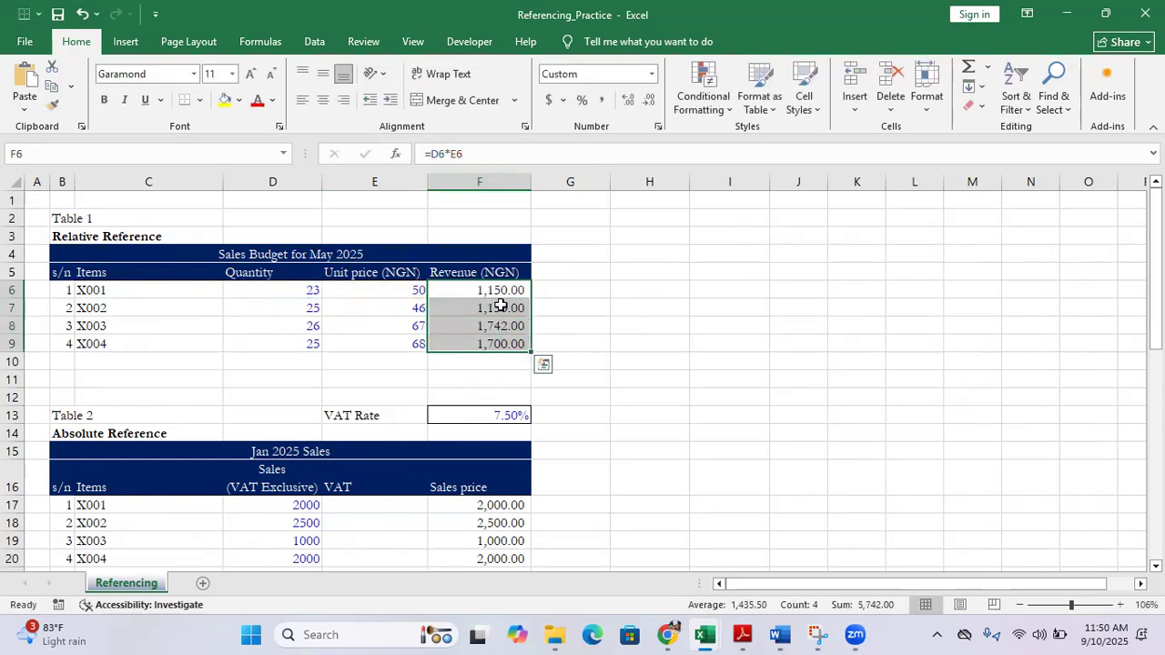
left_click(500, 307)
left_click(490, 292)
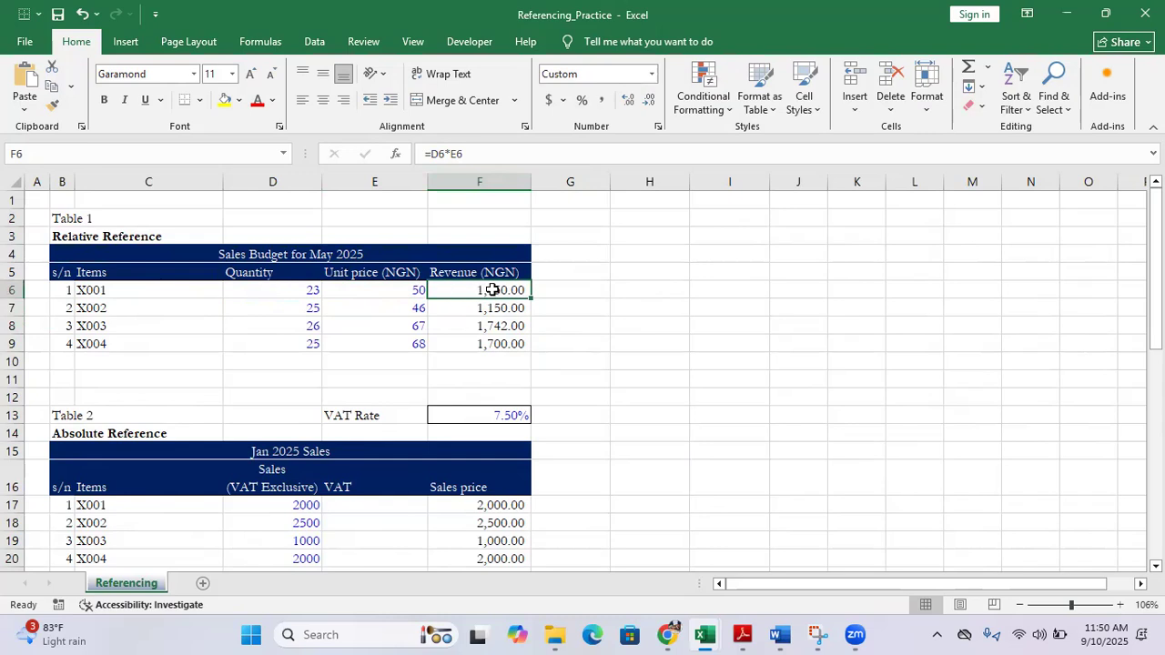
left_click_drag(530, 295, 530, 350)
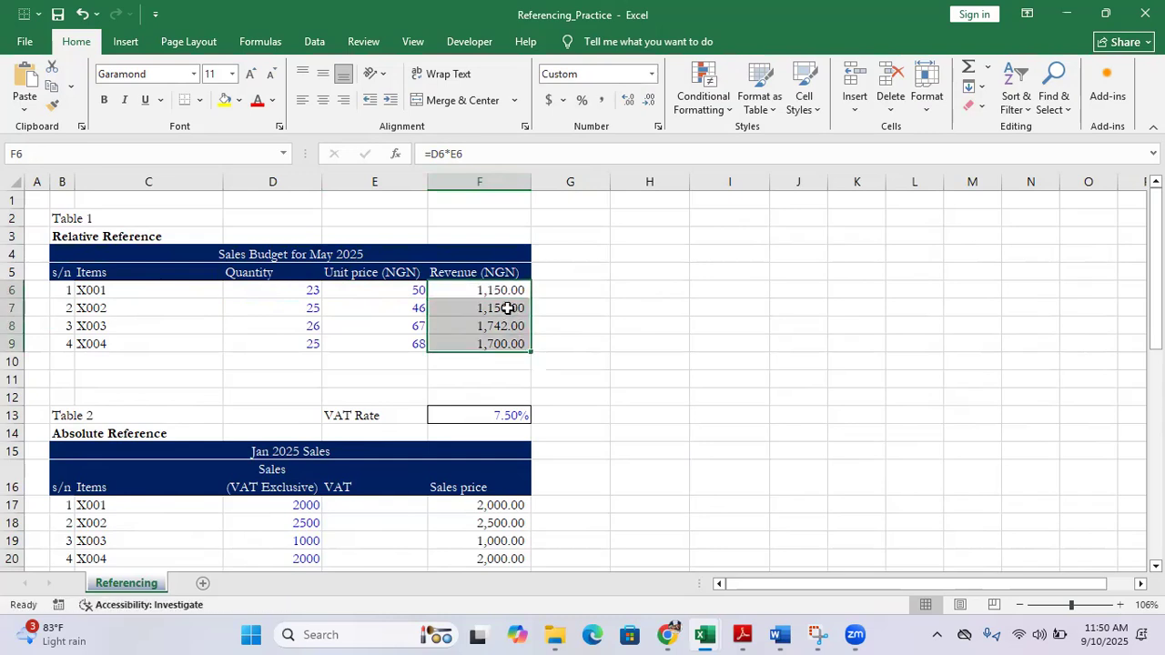
Inspect the Revenue formulas in F7, F8 and F9 for the cells they reference, leaving them unedited
double_click(505, 306)
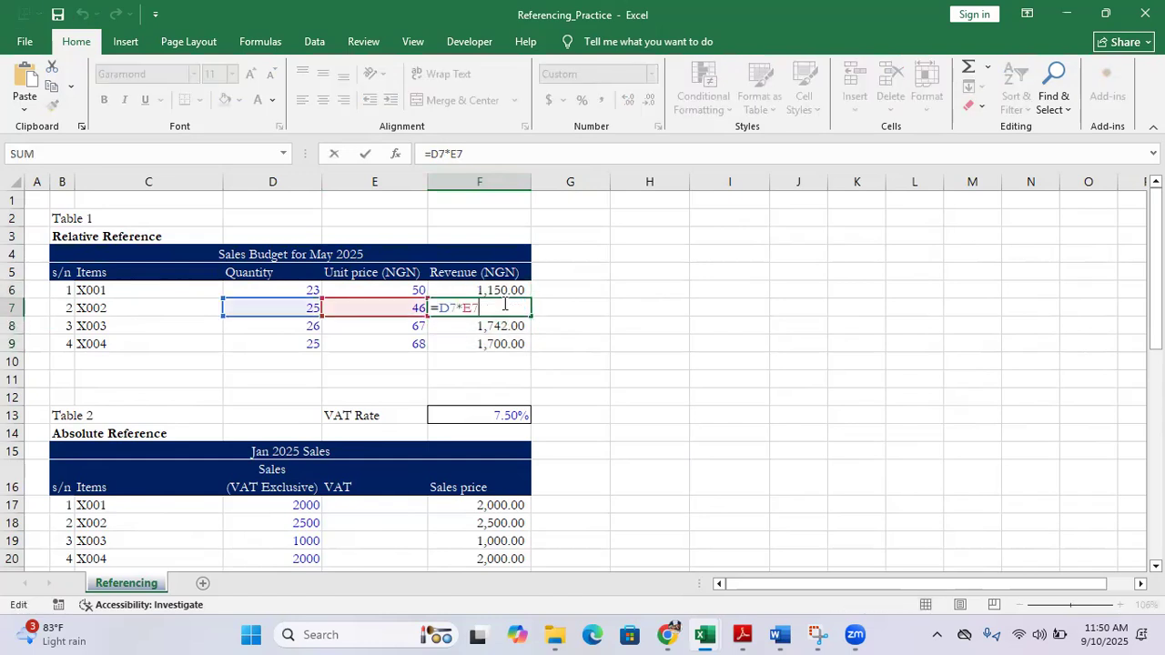
key("Escape")
double_click(514, 327)
key("Escape")
double_click(492, 344)
key("Escape")
double_click(490, 327)
key("Escape")
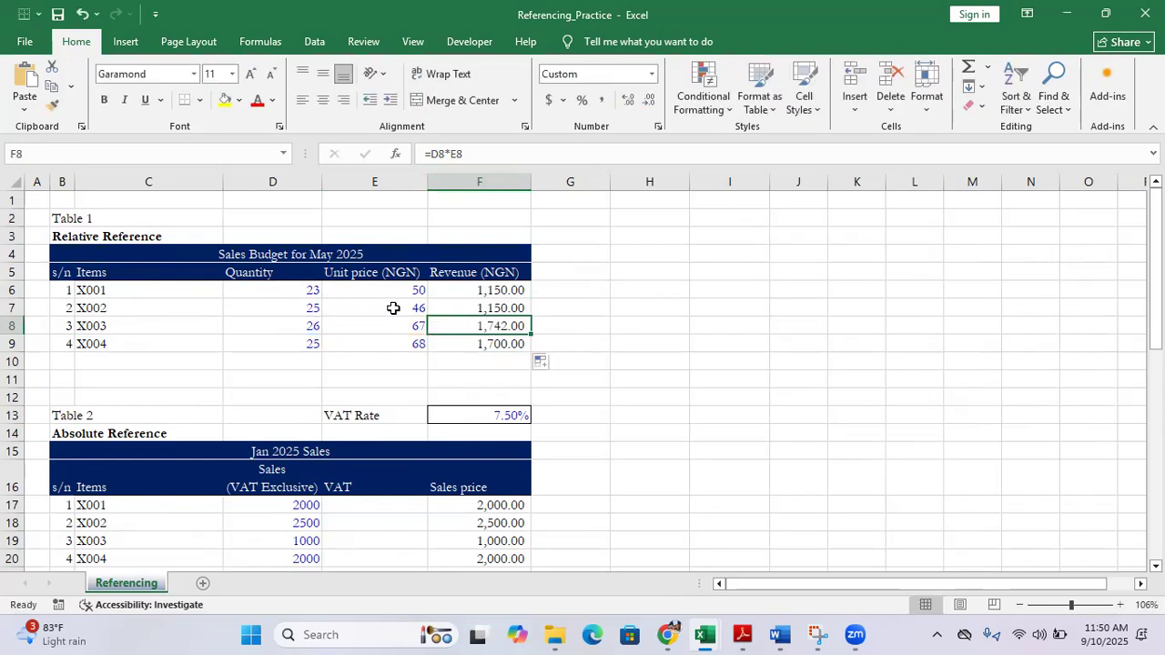
double_click(491, 307)
key("Escape")
Repeat the fill of the F6 revenue formula down to F9 and check the formula of item X004
left_click(500, 288)
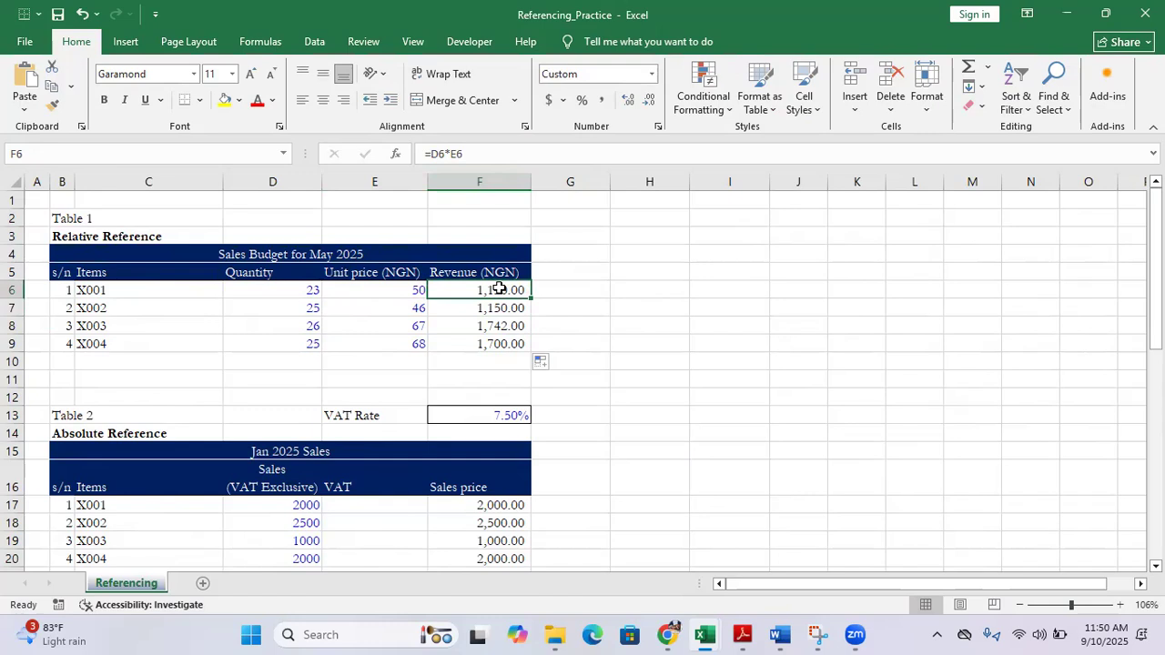
left_click_drag(531, 297, 530, 351)
left_click(497, 344)
double_click(498, 344)
key("Escape")
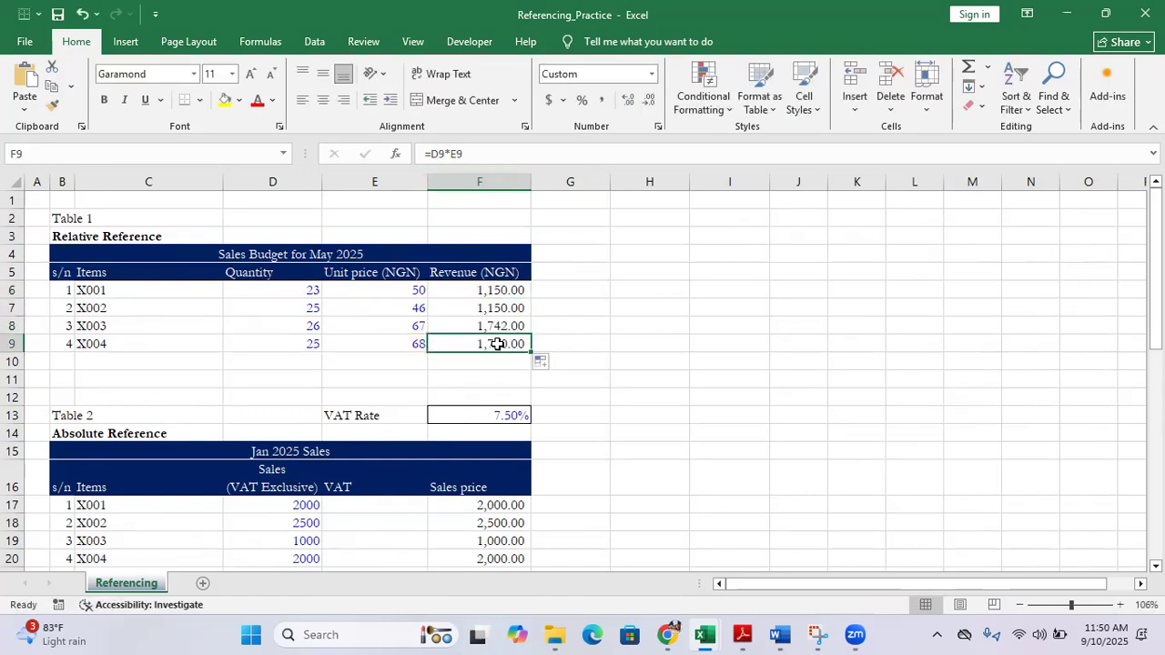
left_click(492, 287)
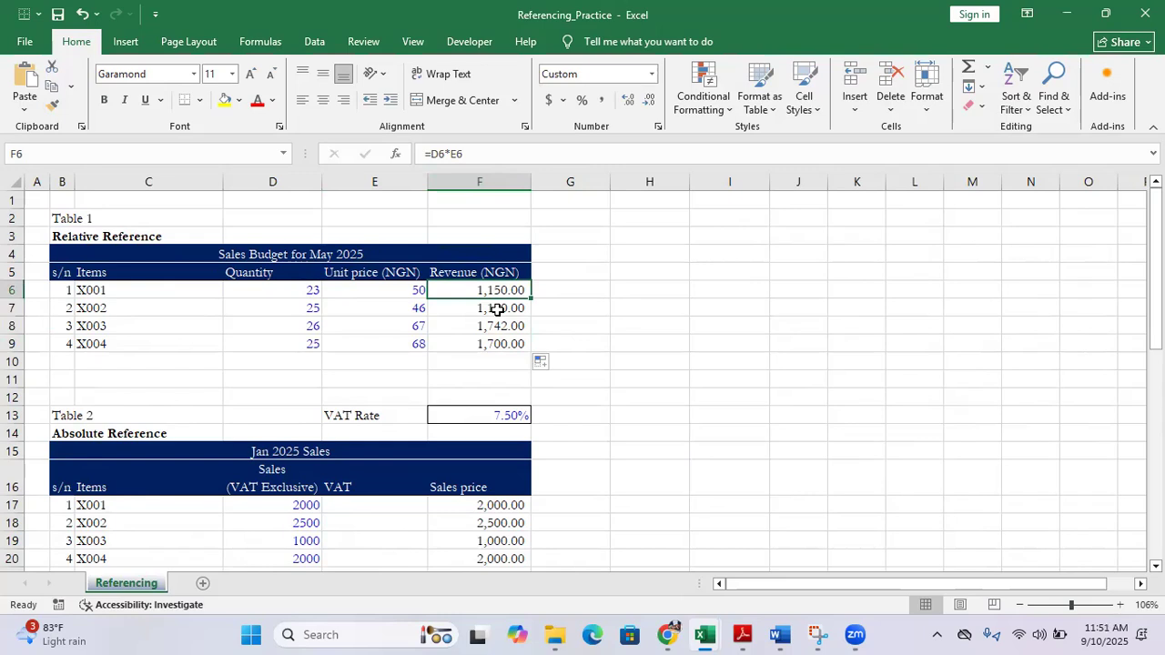
Locate the VAT rate cell F13 above the Absolute Reference table by highlighting its column F and row 13
scroll(428, 356, "down", 2)
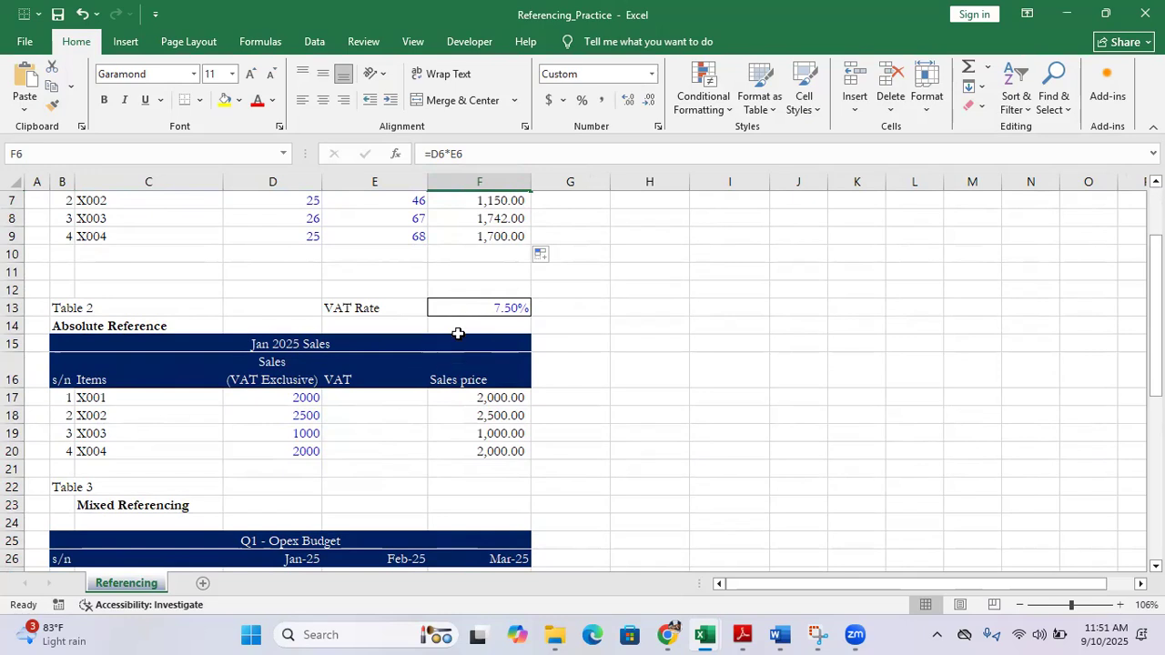
left_click(59, 321)
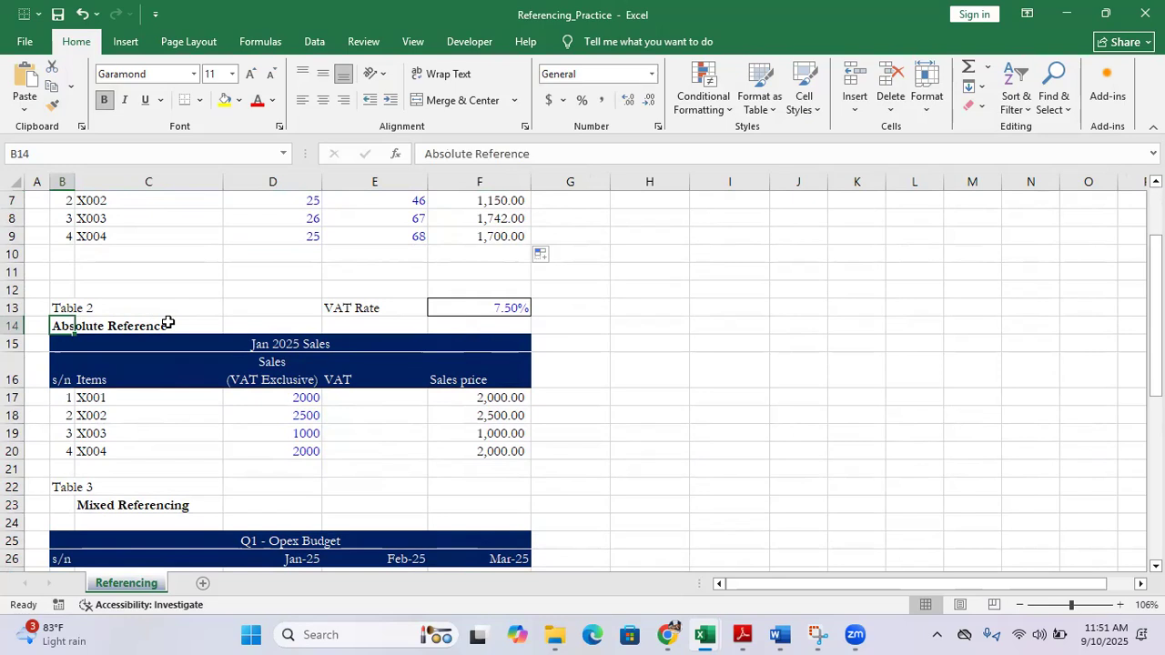
left_click(483, 304)
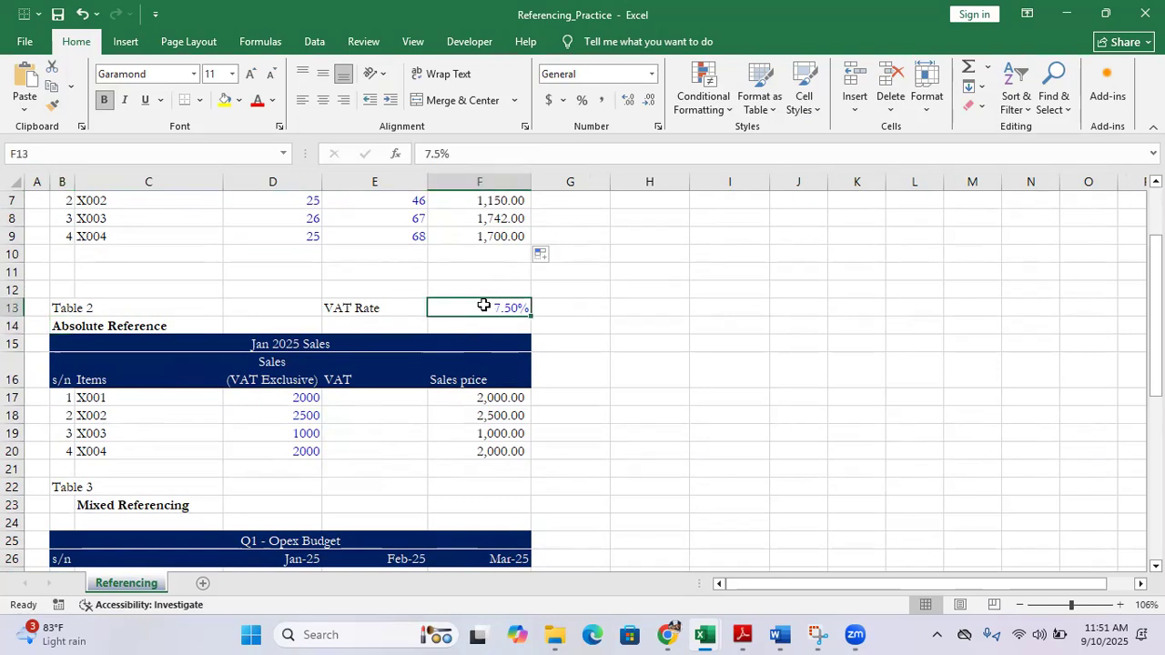
left_click(480, 181)
left_click(13, 307)
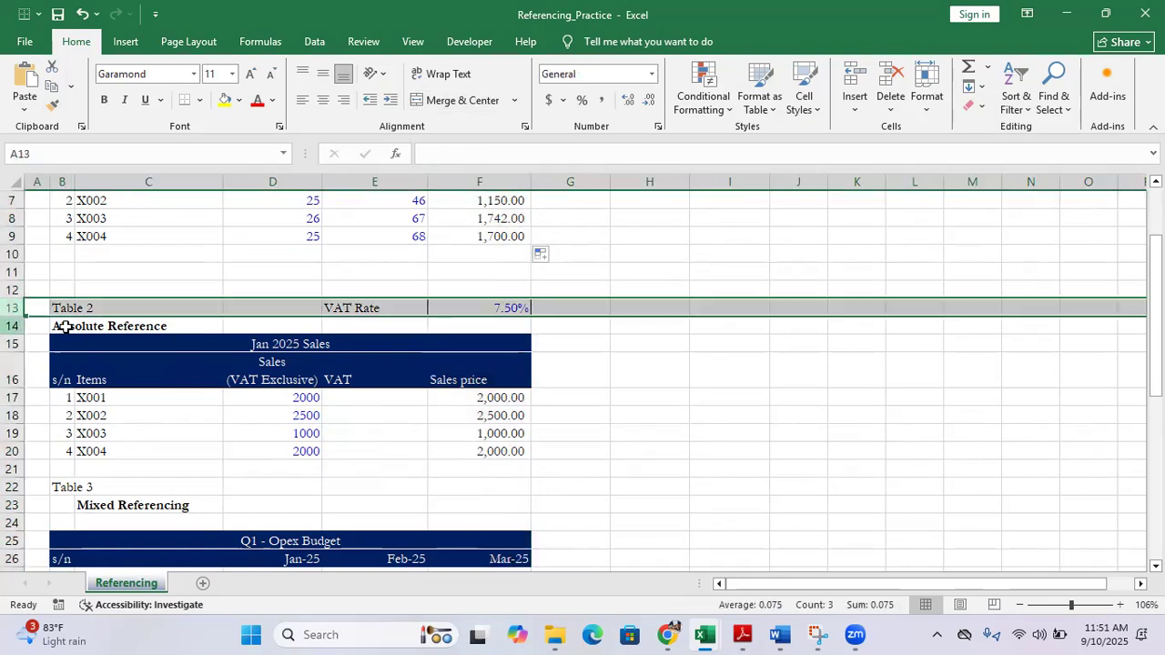
Point out the VAT Rate label and its rate in F13, tracing column F and row 13 once more
left_click(355, 308)
left_click(493, 305)
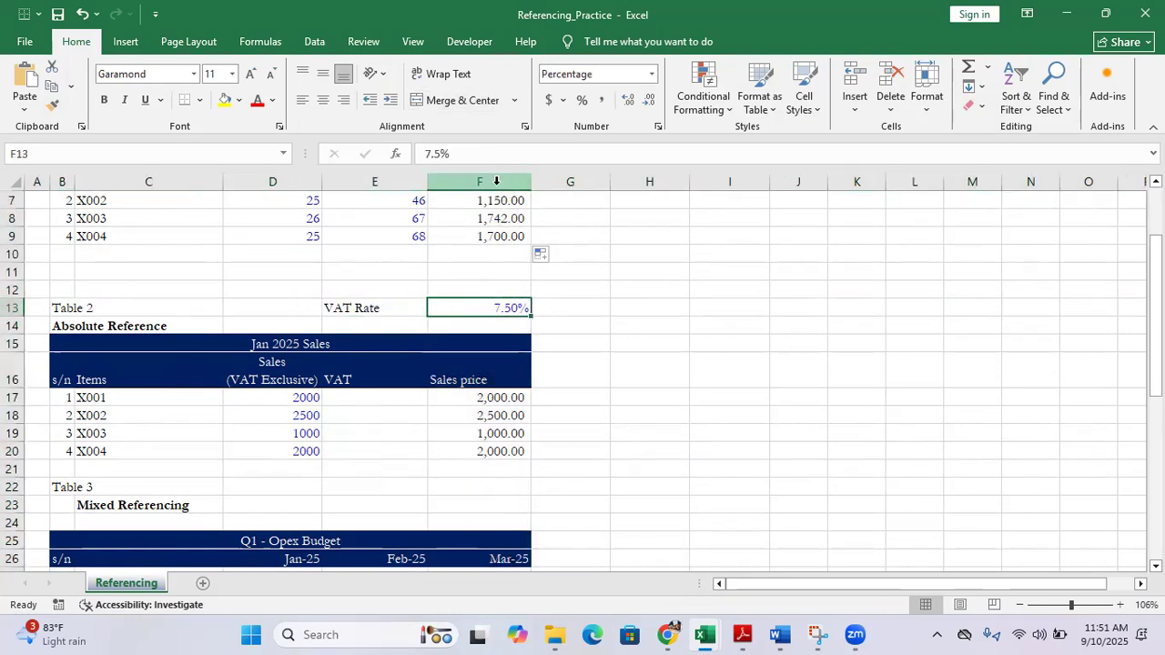
left_click(480, 181)
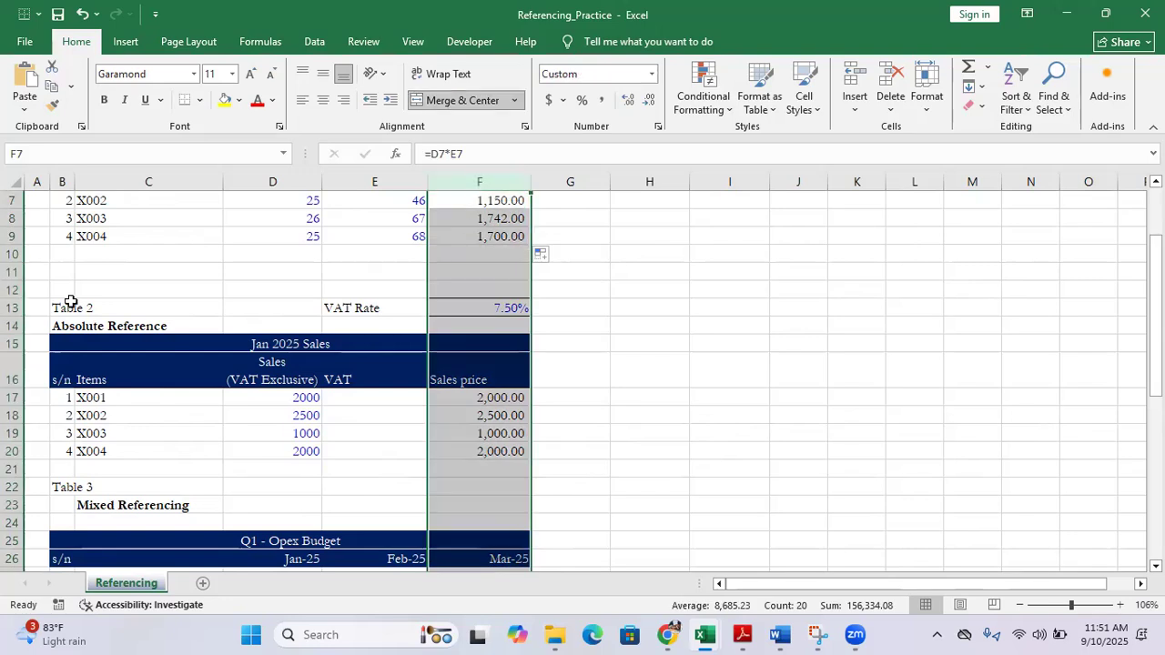
left_click(13, 307)
left_click(490, 308)
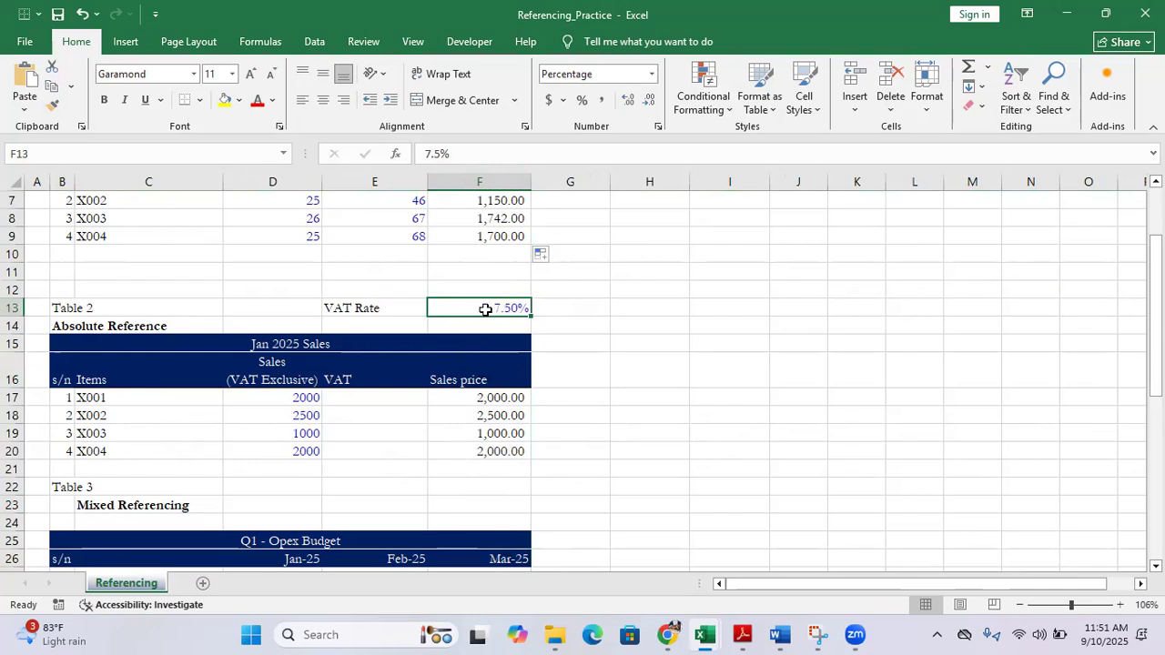
Review the VAT-exclusive sales in D17:D20 and the empty VAT cells E17:E20 of the Jan 2025 Sales table
left_click(287, 403)
left_click_drag(288, 403, 292, 447)
left_click_drag(276, 396, 280, 451)
left_click_drag(281, 397, 284, 451)
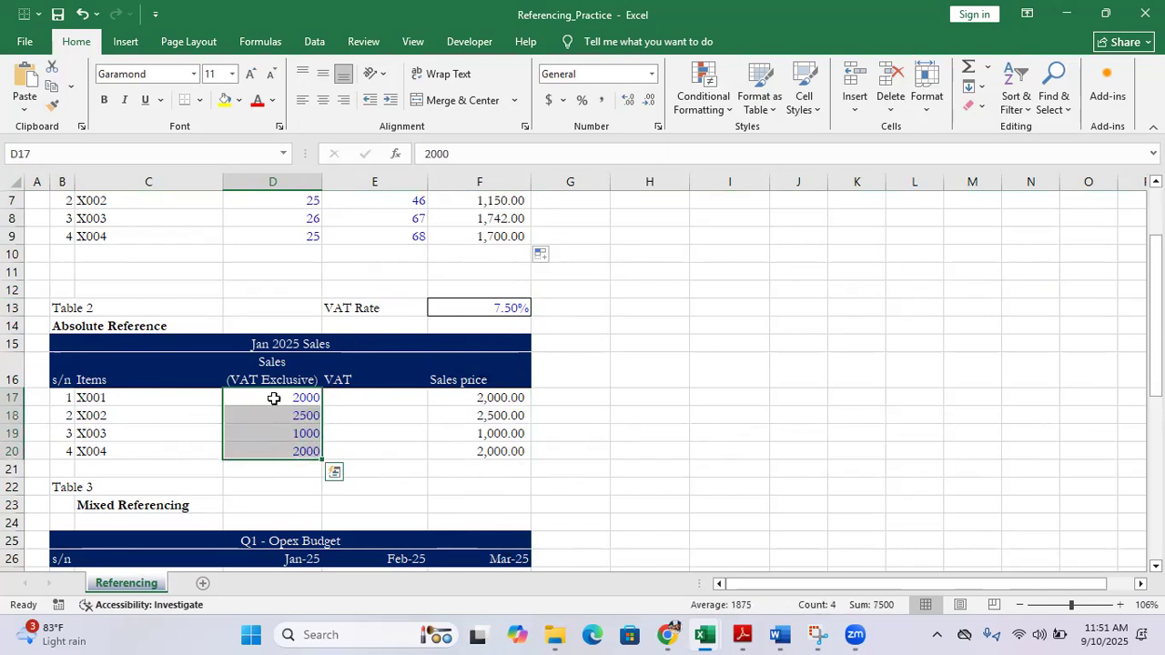
left_click(369, 397)
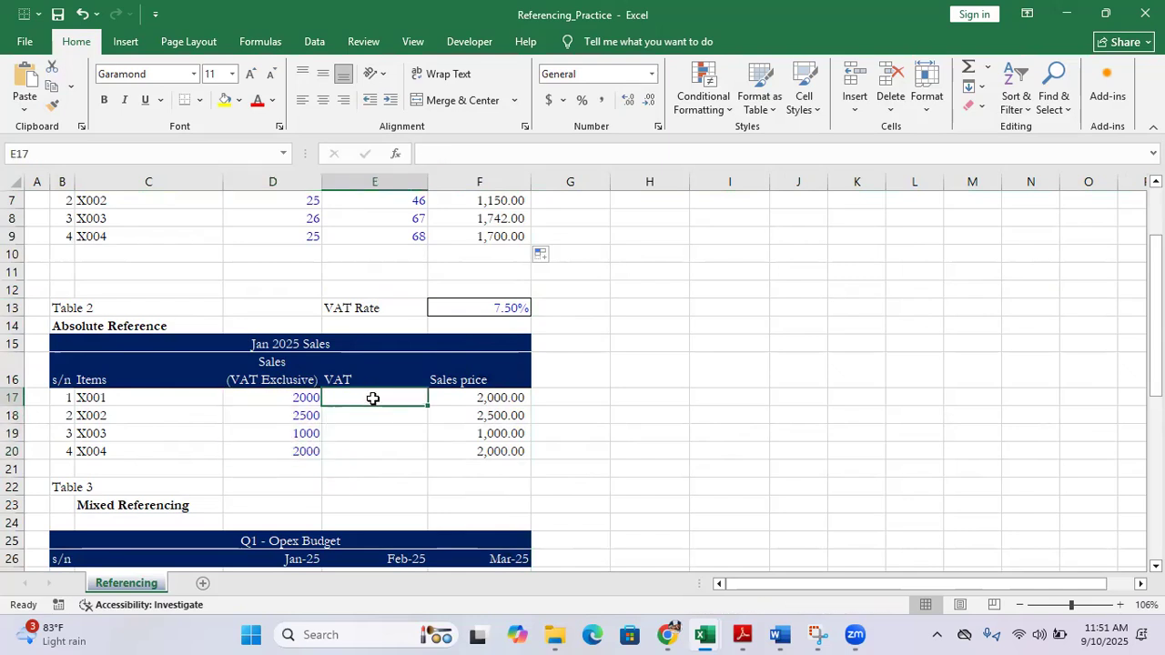
left_click_drag(372, 398, 373, 452)
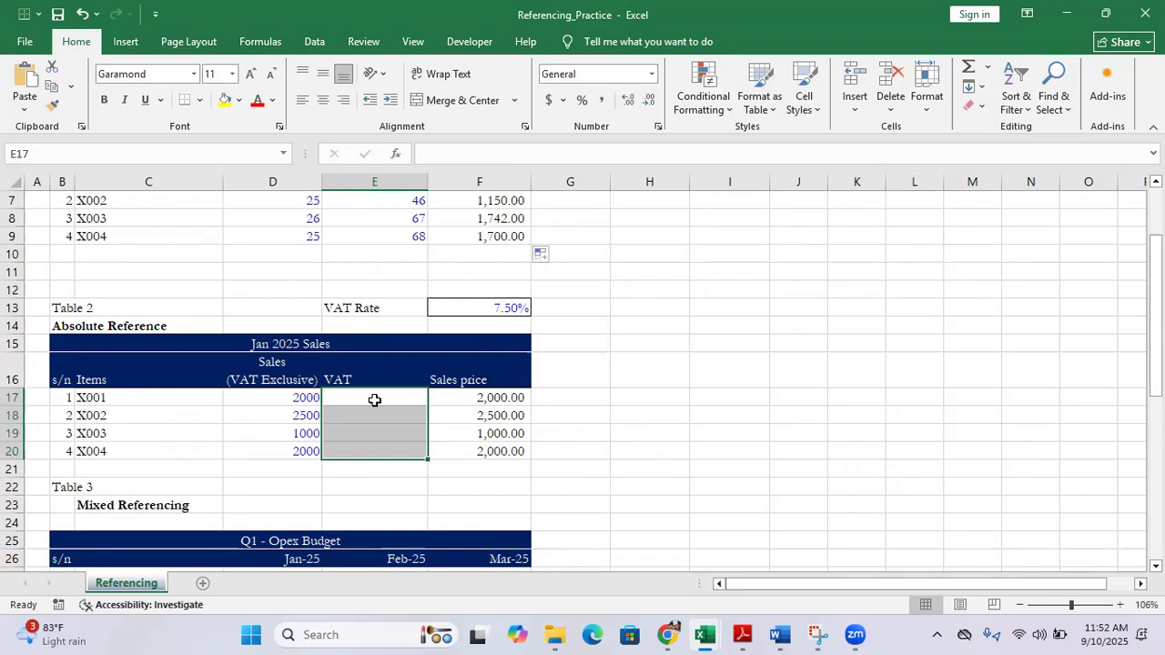
Begin the VAT formula =F13*D17 for the range E17:E20, multiplying the VAT rate by item X001's sales
left_click_drag(374, 400, 381, 448)
left_click(432, 151)
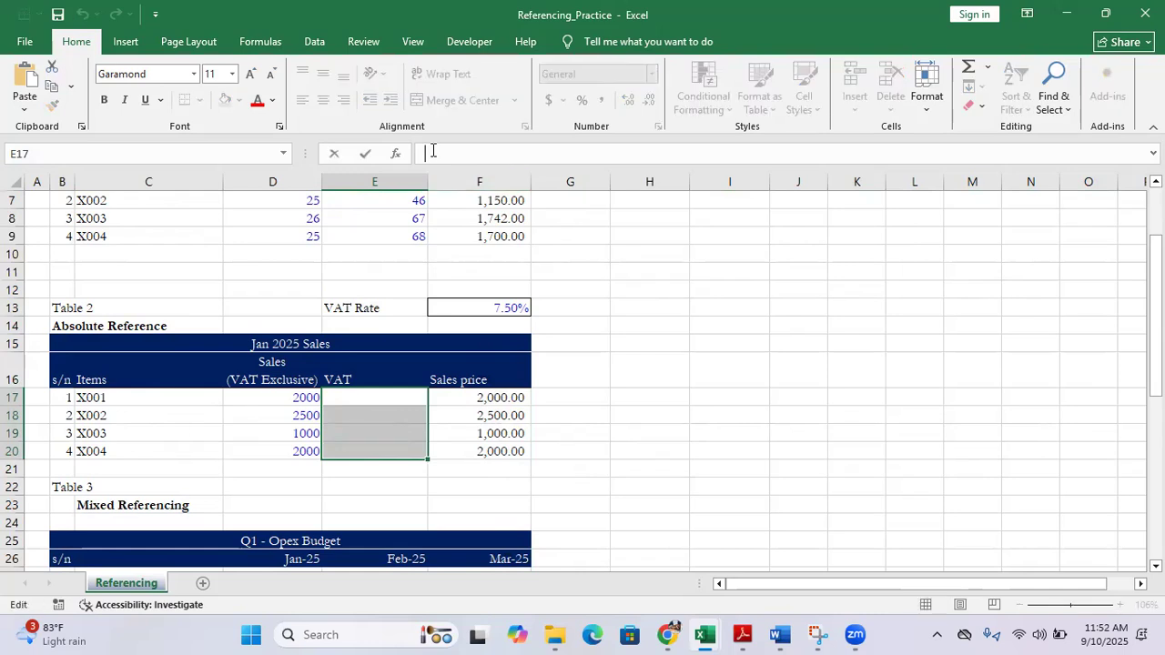
type("=")
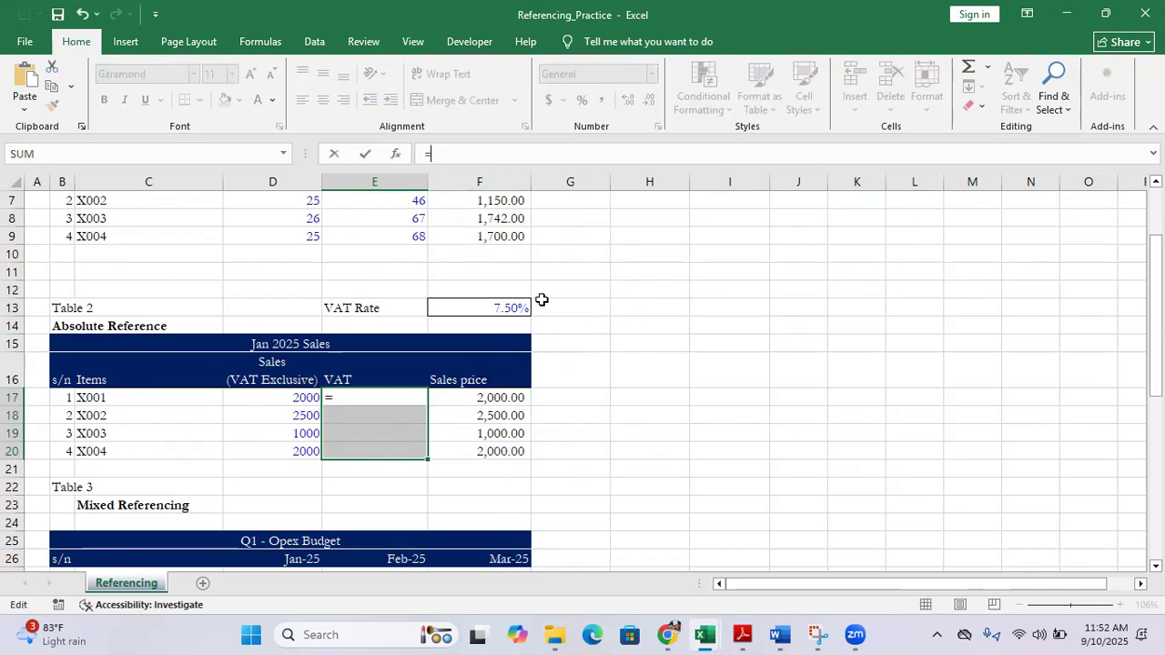
left_click(498, 305)
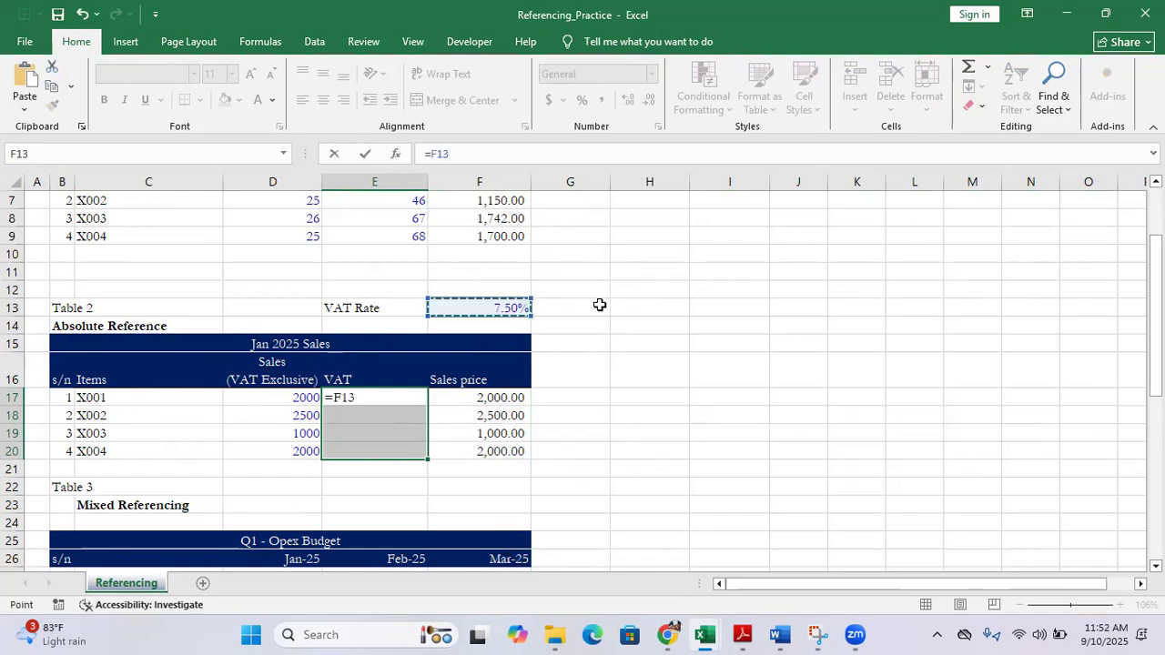
type("*")
left_click(271, 397)
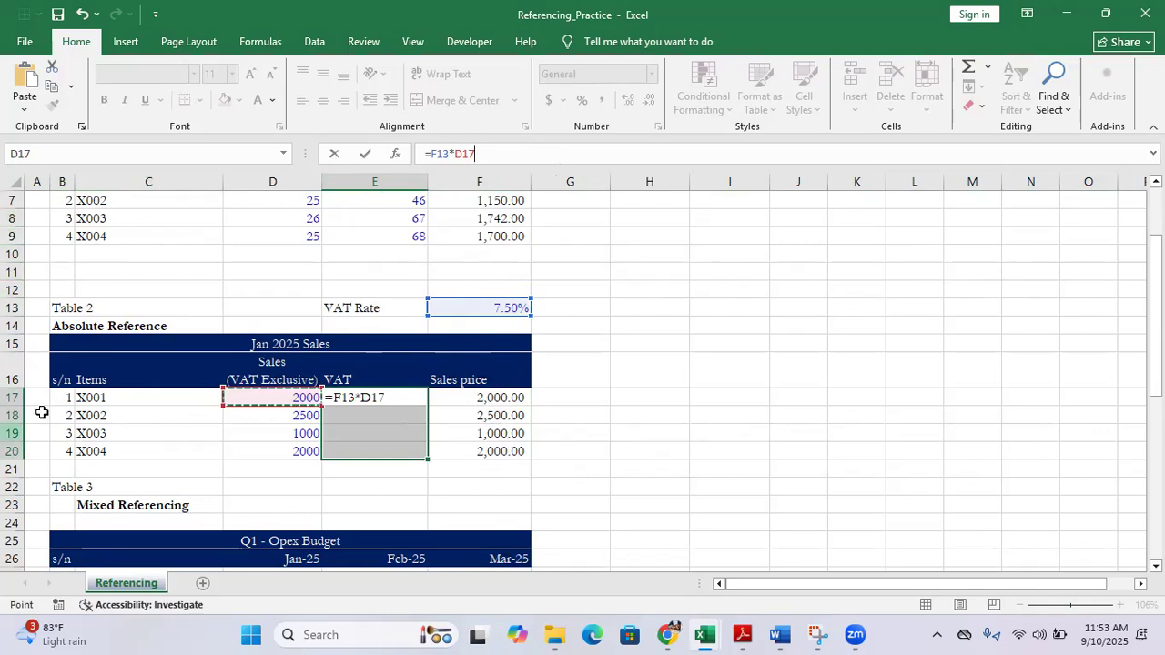
Make the VAT rate reference absolute and enter =$F$13*D17 in all of E17:E20 at once
left_click(340, 401)
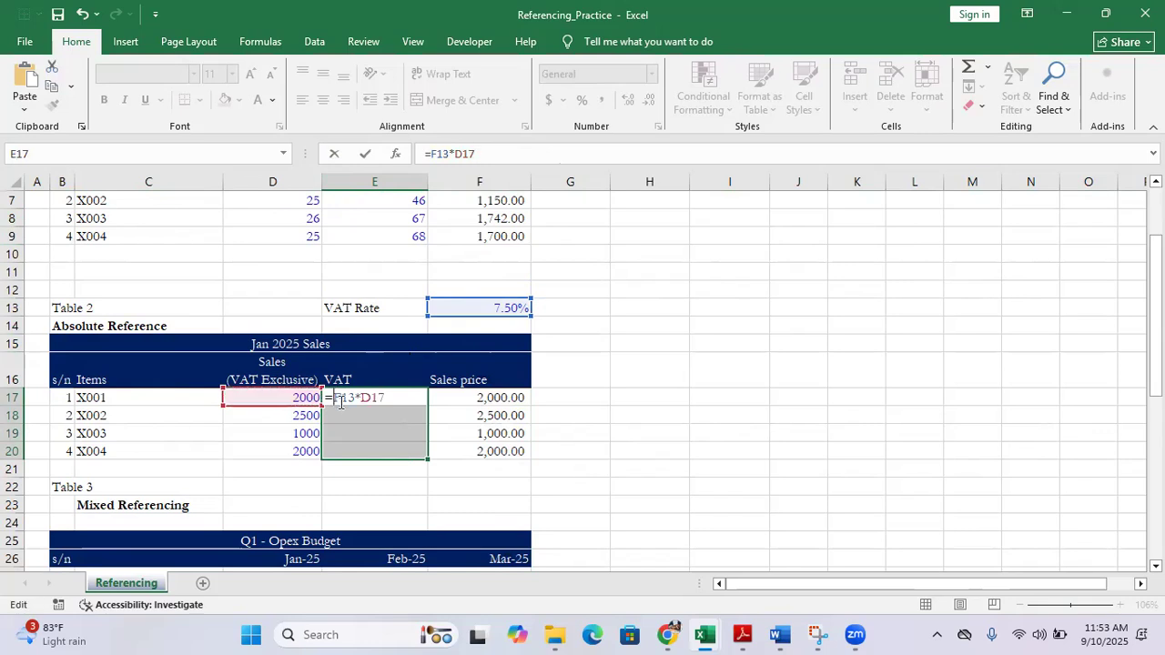
type("$")
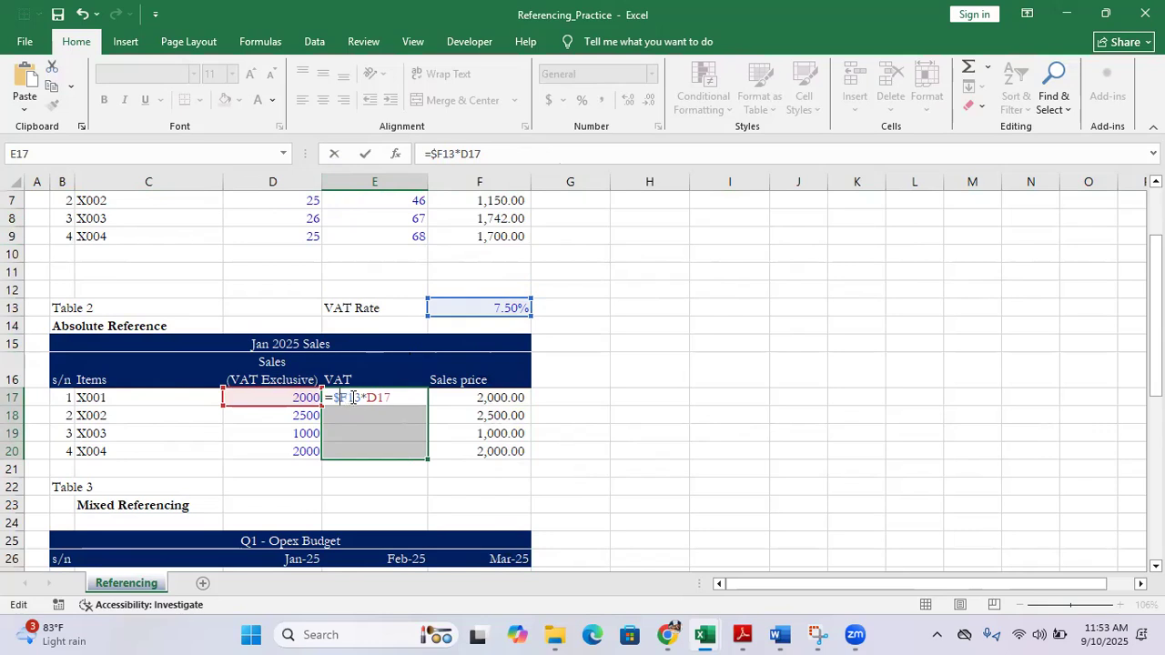
type("$")
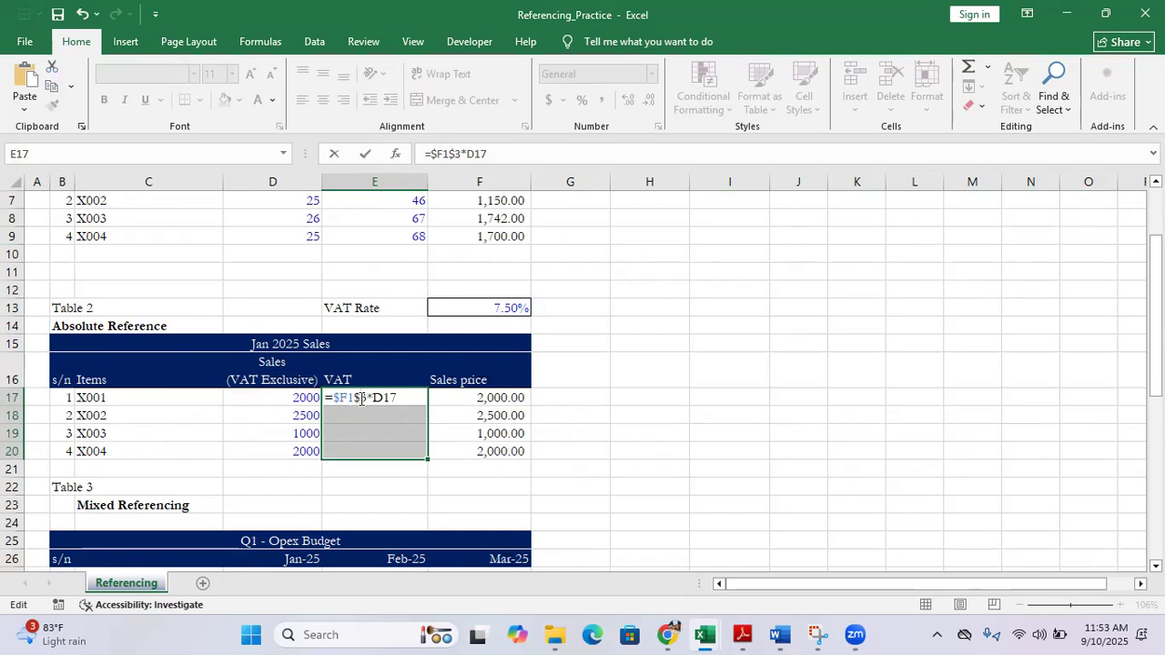
key("BackSpace")
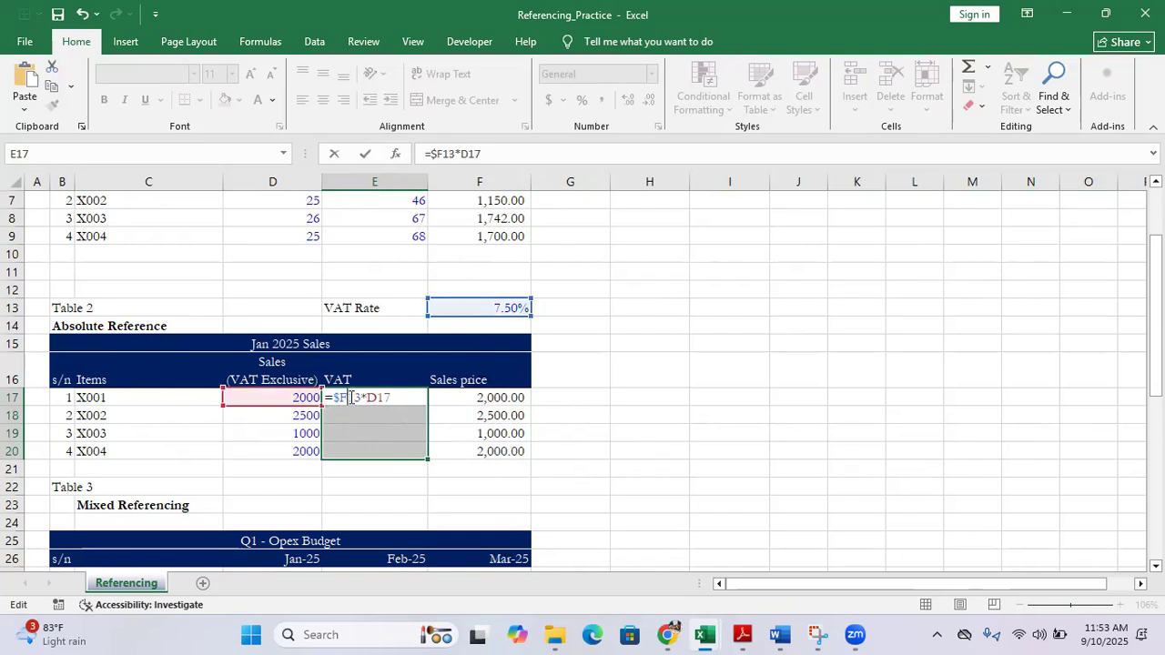
type("$")
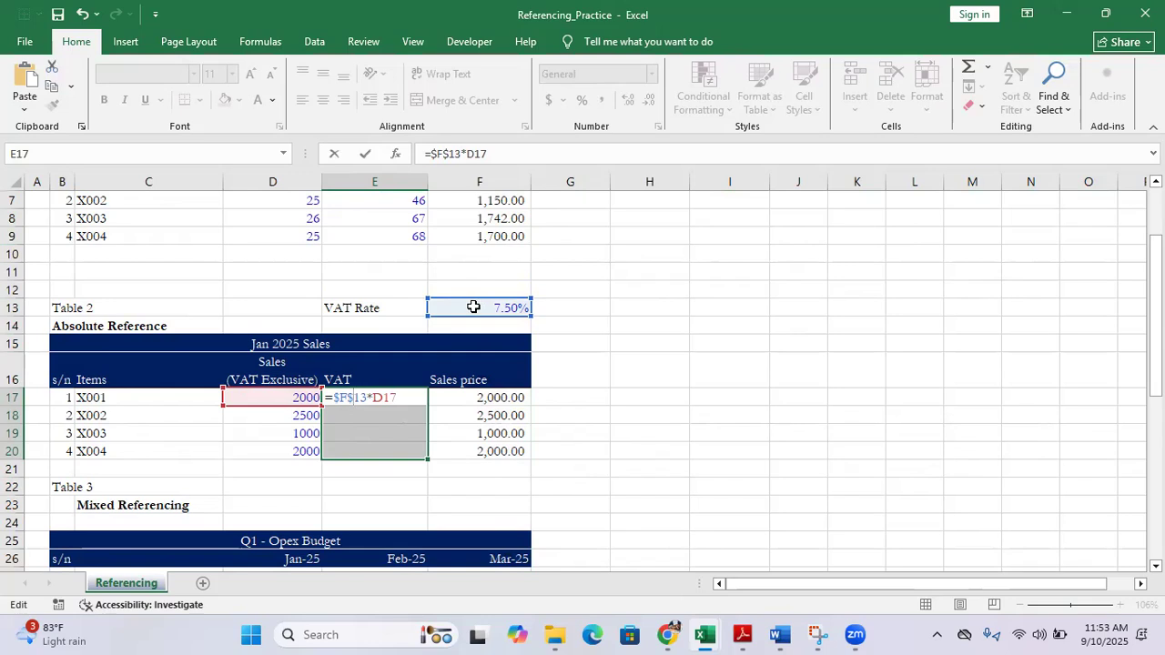
key("ctrl+Return")
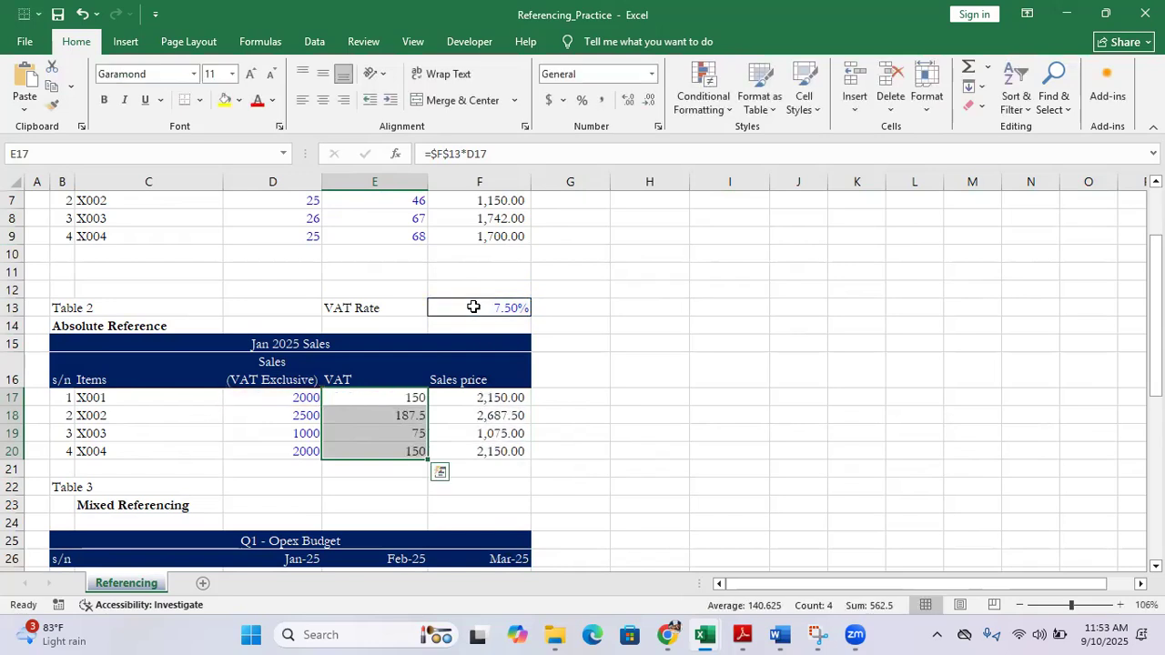
Check the VAT formulas of the items down to X004 in E20 for the cells they reference
key("Up")
key("Down")
key("Down")
left_click(404, 433)
left_click(392, 449)
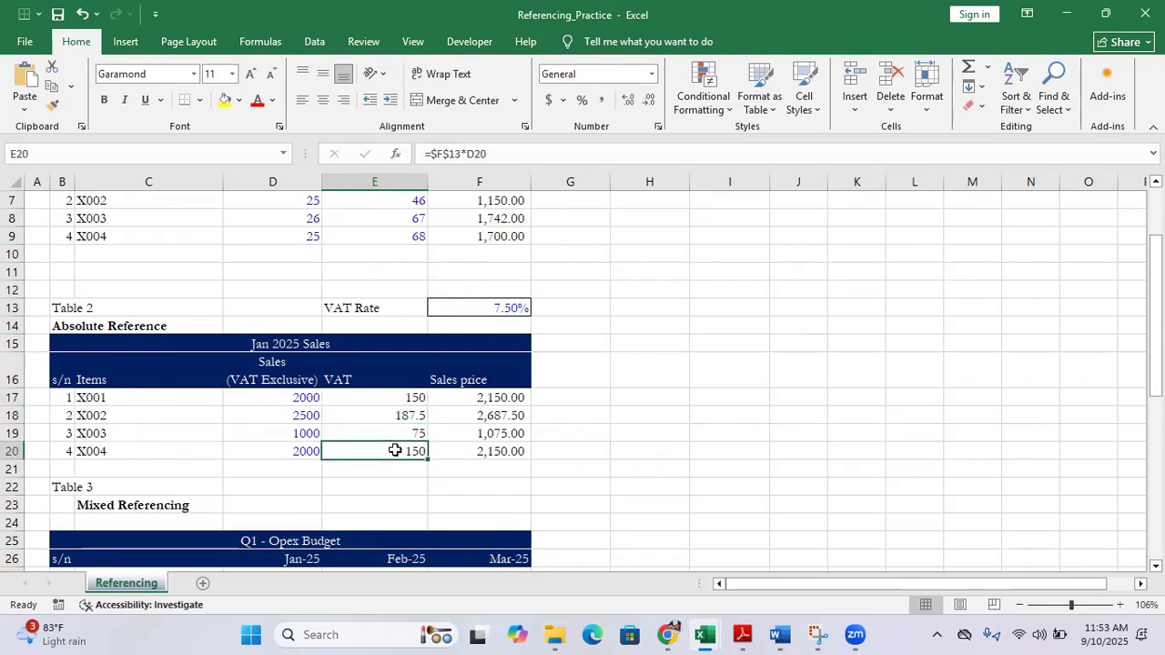
Inspect item X001's Sales price formula in F17 without changing it, and recheck its VAT formula against rate cell F13
left_click(485, 399)
double_click(485, 399)
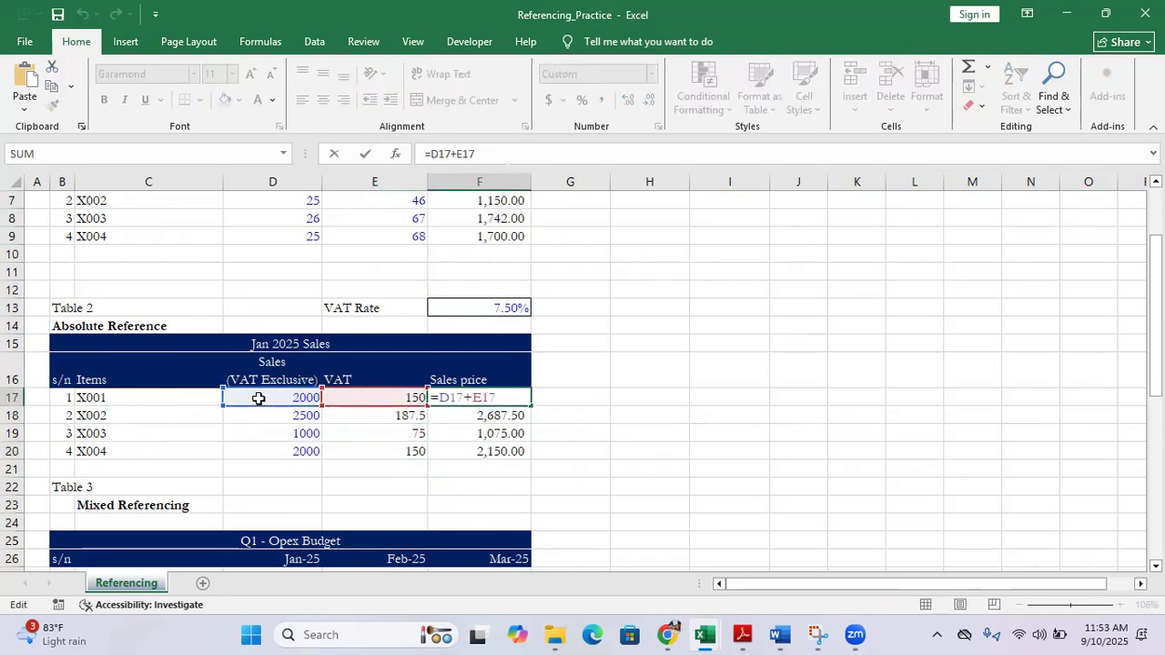
key("Escape")
left_click(403, 397)
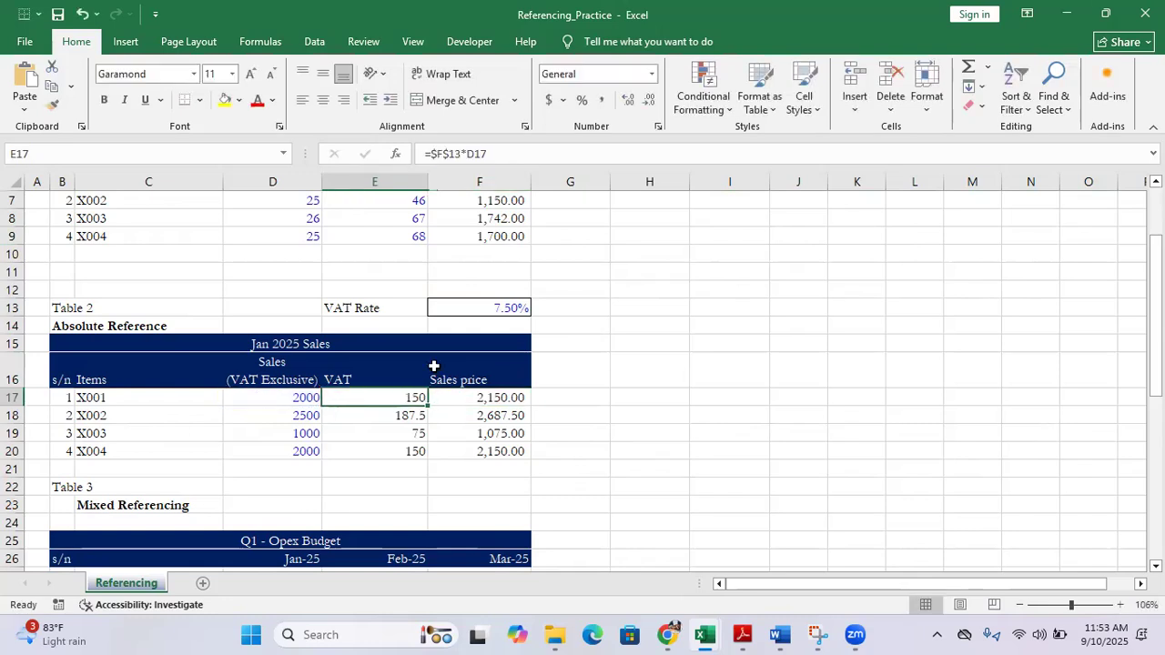
left_click(485, 307)
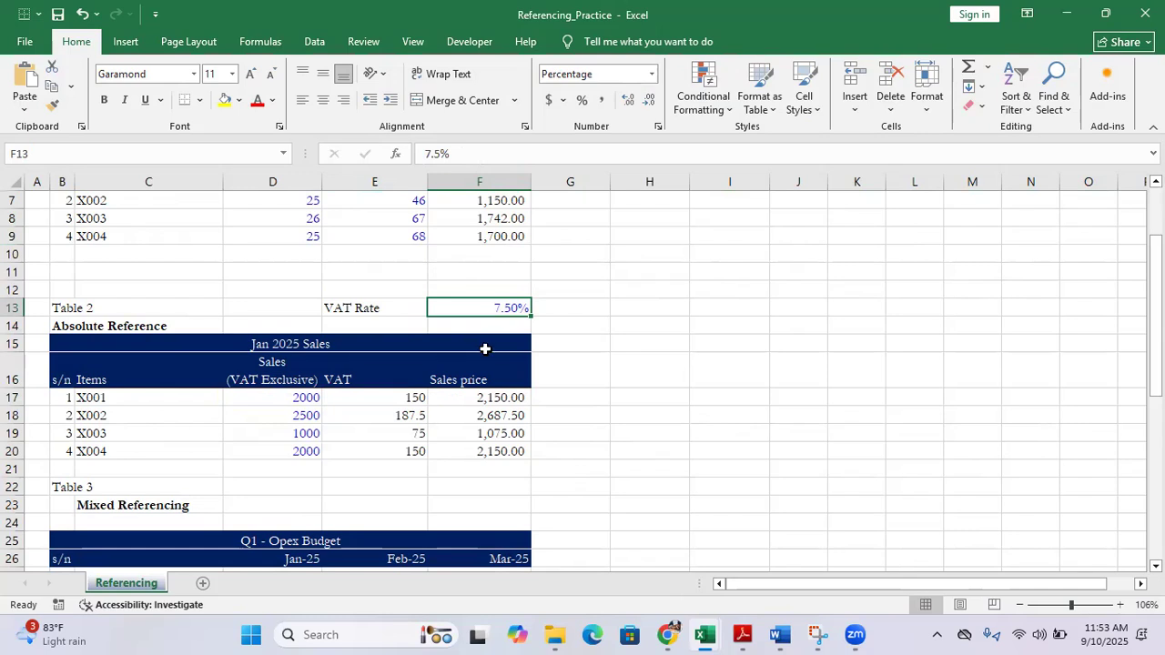
Review the Mixed Referencing table's month headings in D26:F26 and the Total Opex values for each month in row 27
scroll(485, 348, "down", 2)
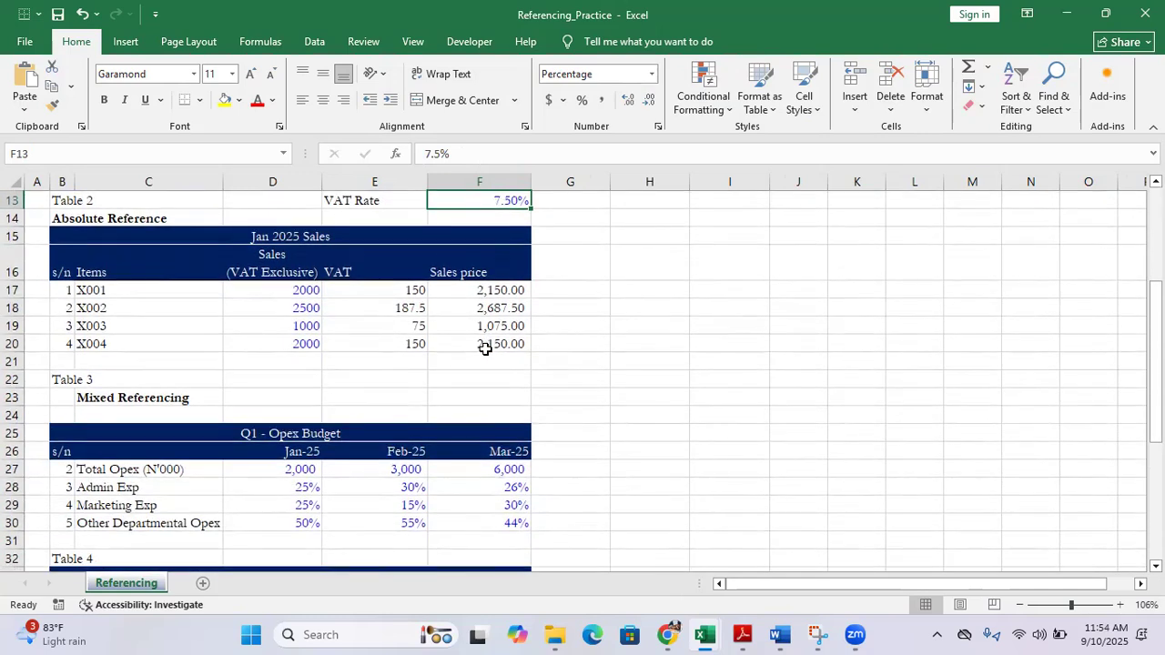
left_click(161, 401)
scroll(272, 428, "down", 1)
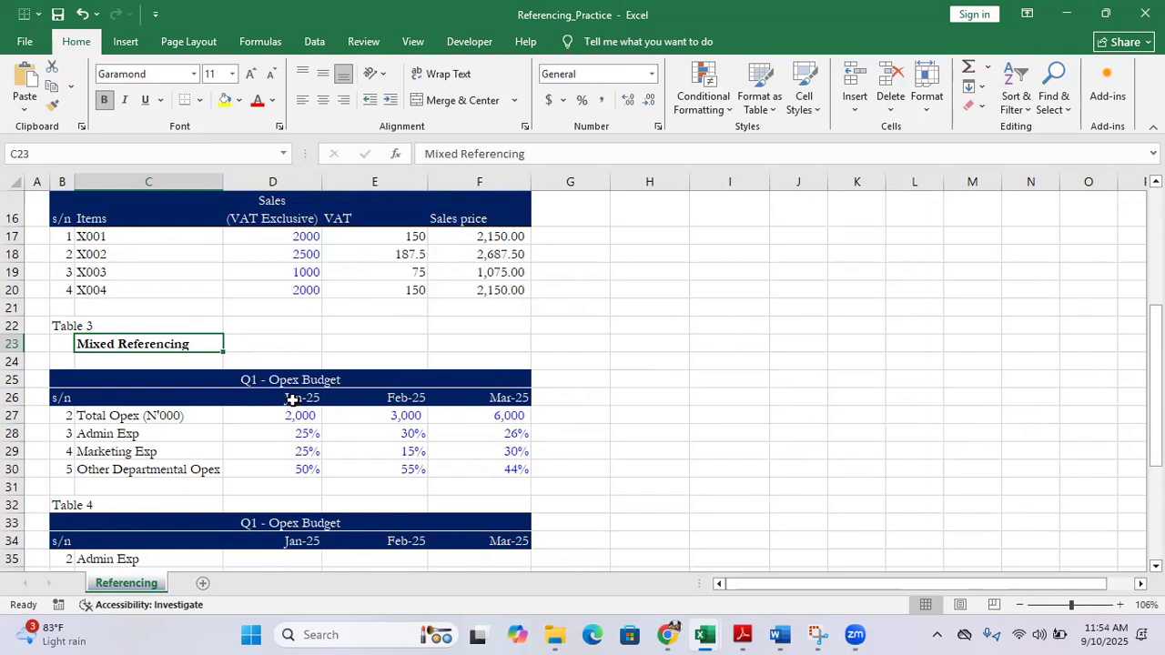
left_click_drag(291, 398, 497, 397)
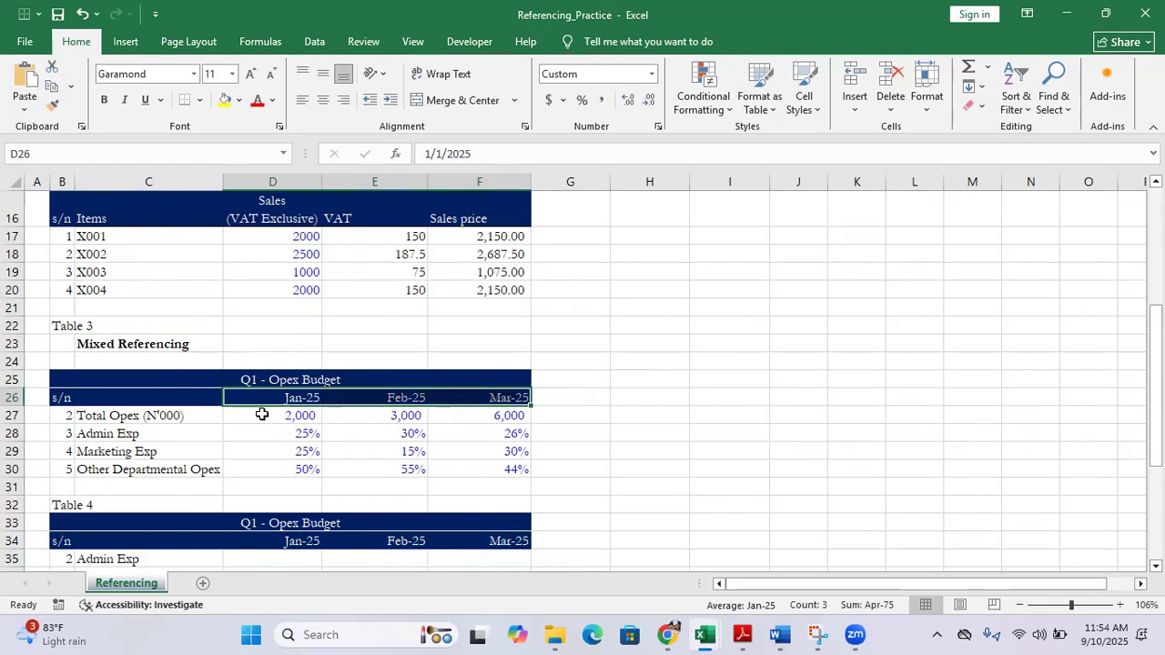
left_click_drag(253, 414, 458, 412)
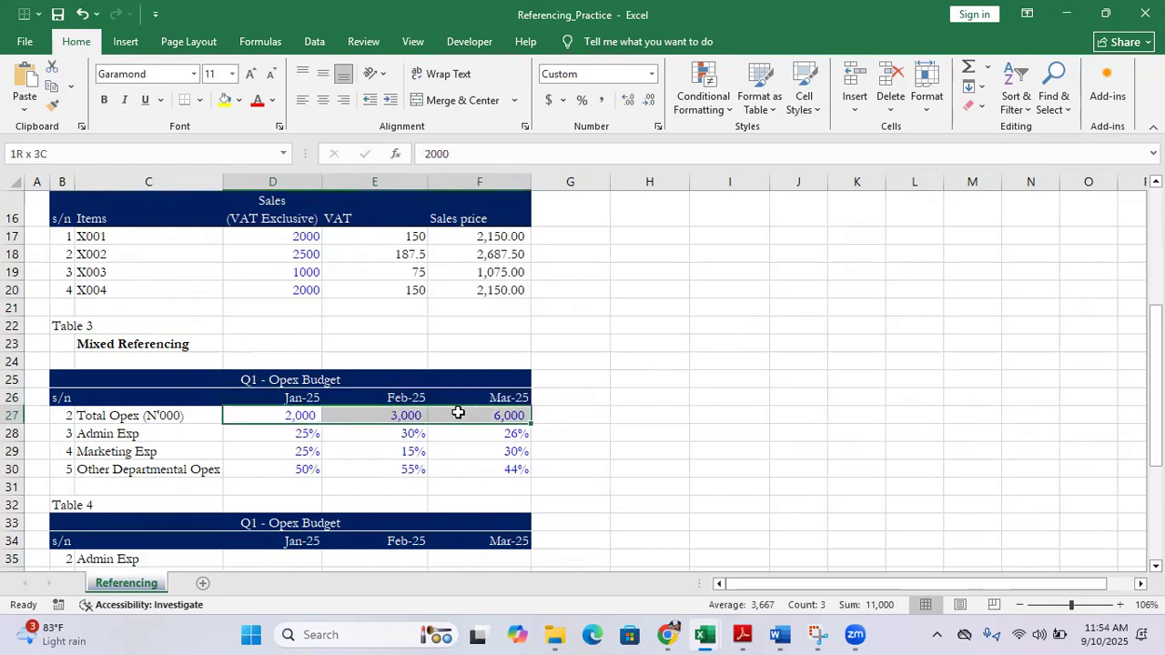
left_click(286, 415)
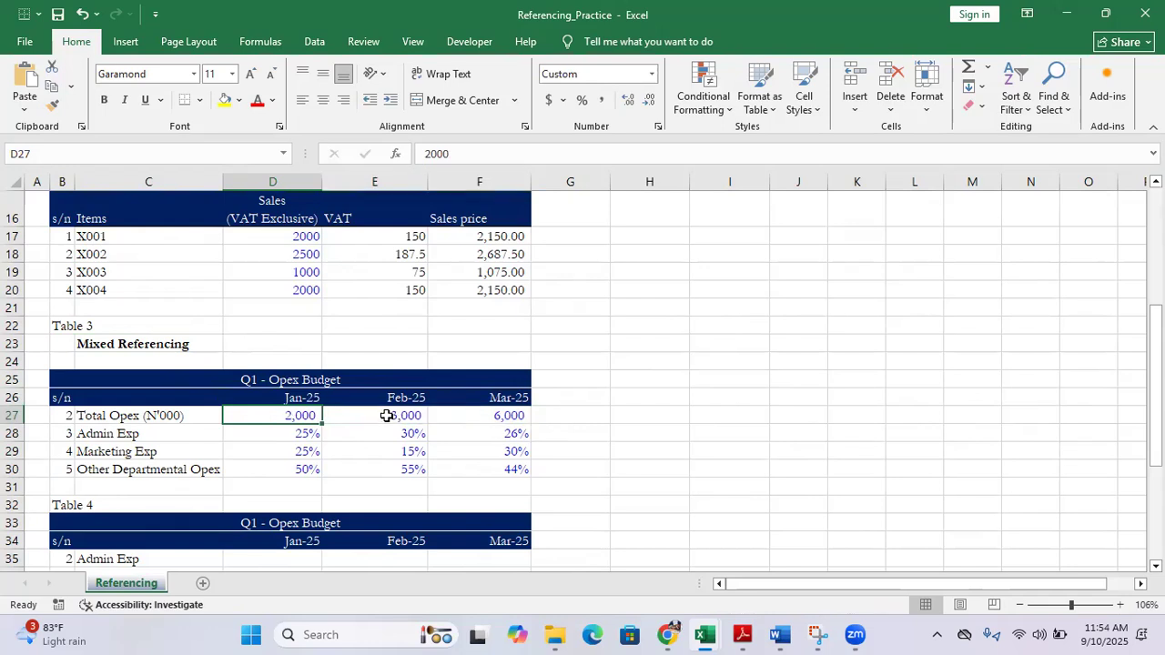
left_click(386, 415)
left_click(495, 417)
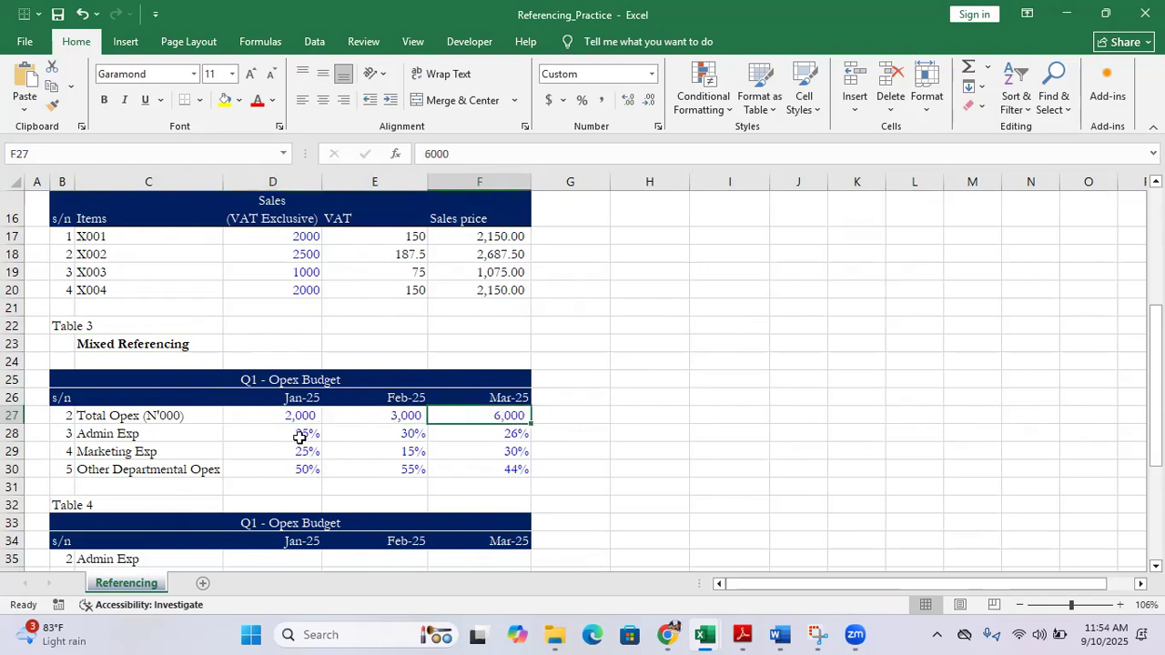
Compare the expense percentages in D28:F30 with the Total Opex row D27:F27 in Table 3
left_click_drag(279, 434, 497, 464)
left_click_drag(265, 415, 486, 431)
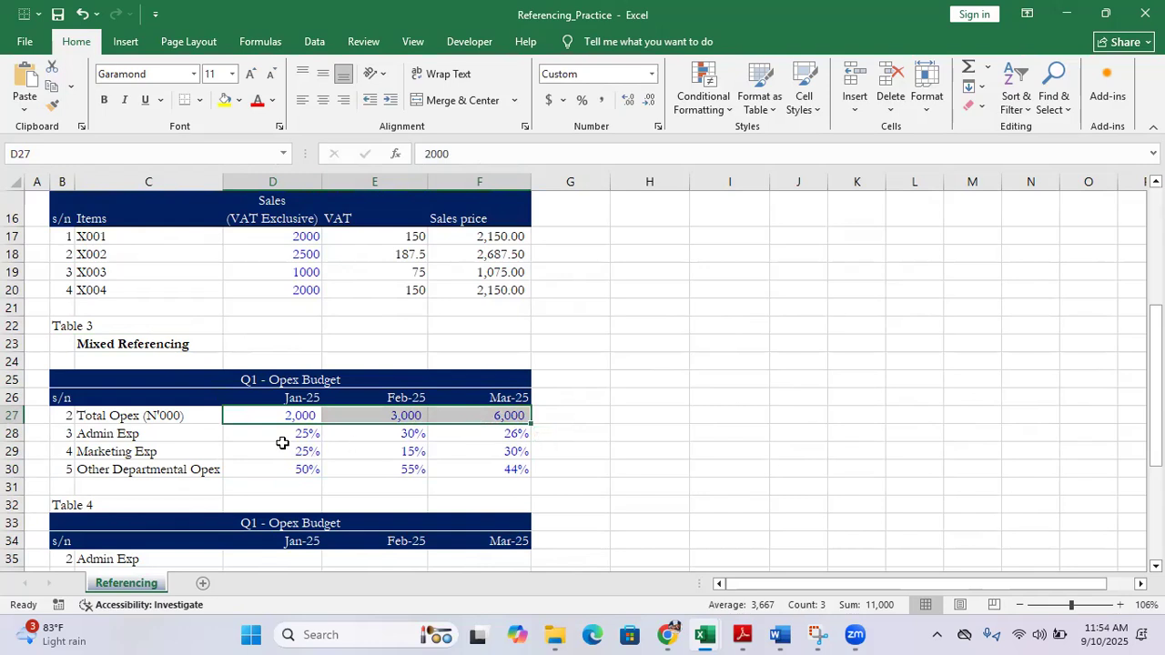
left_click_drag(263, 434, 512, 475)
Start a formula across Table 4's expense cells D35:F37 that multiplies January's Total Opex D27 by the Admin Exp percentage D28
scroll(509, 473, "down", 2)
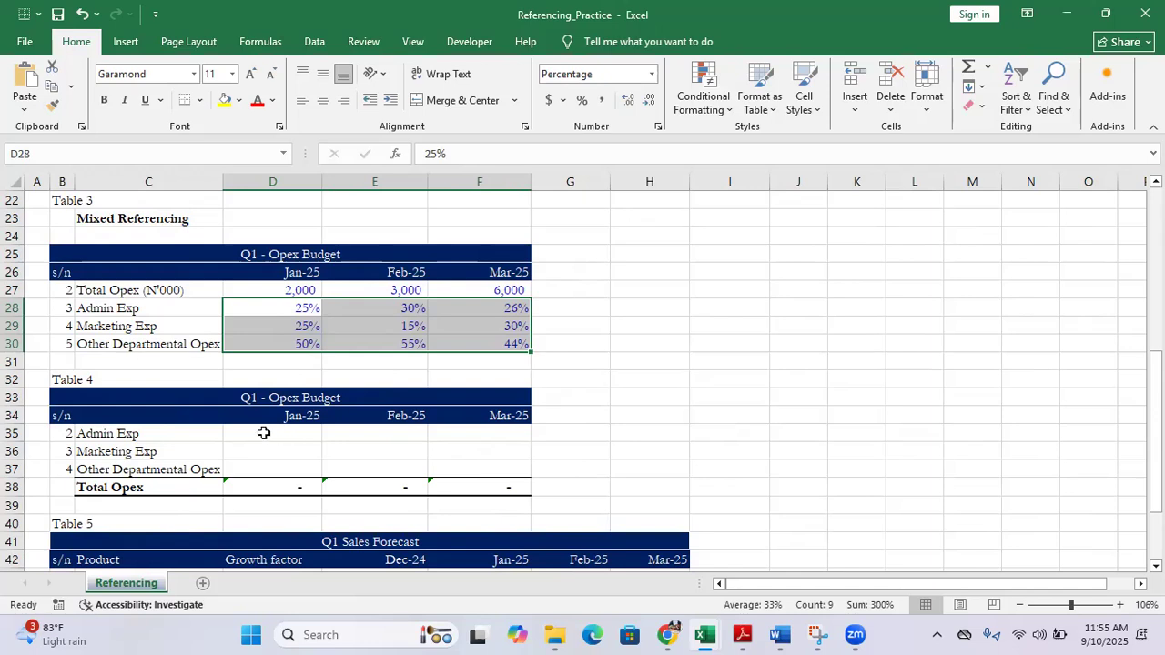
left_click_drag(240, 428, 514, 475)
left_click_drag(270, 432, 523, 469)
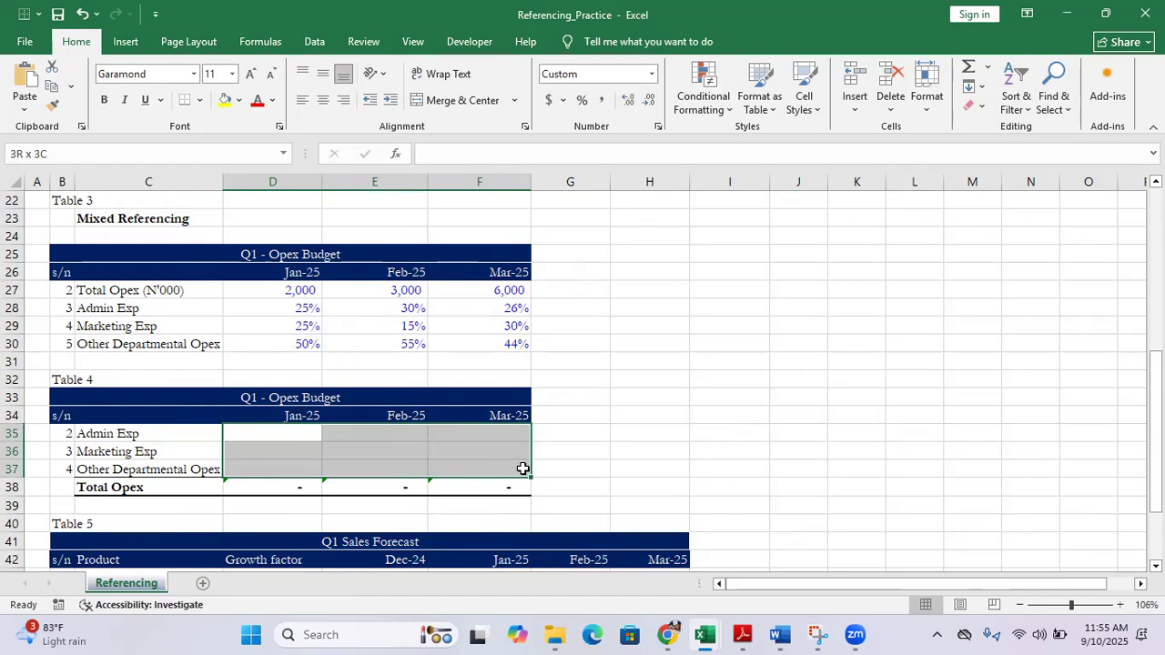
left_click_drag(523, 469, 523, 469)
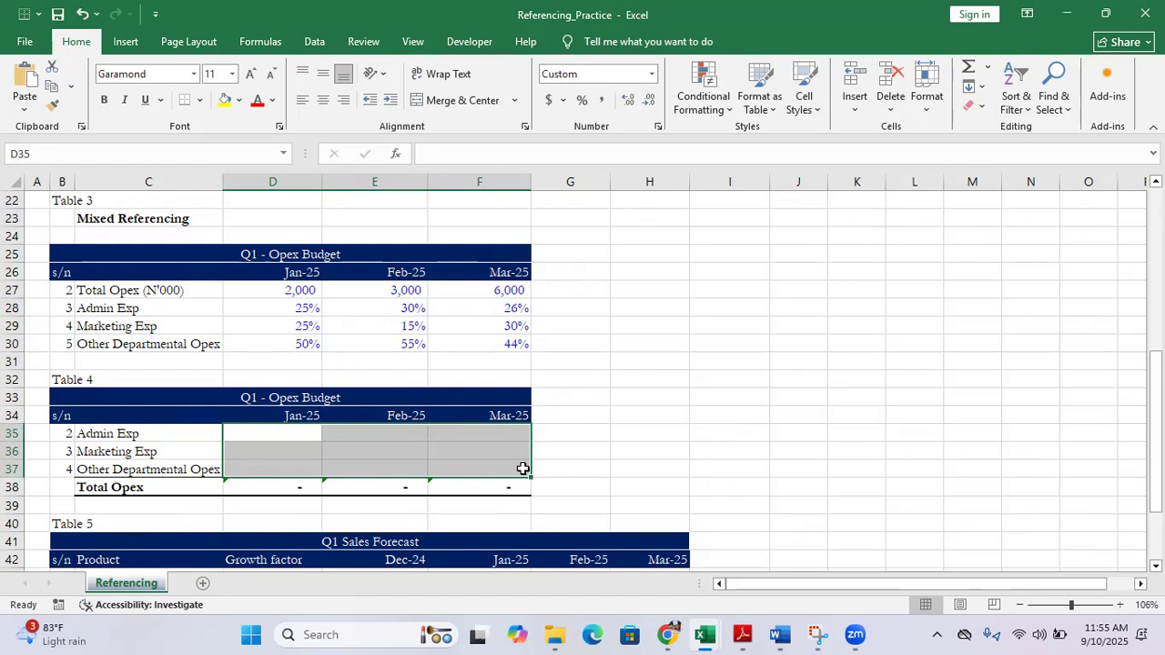
left_click(433, 153)
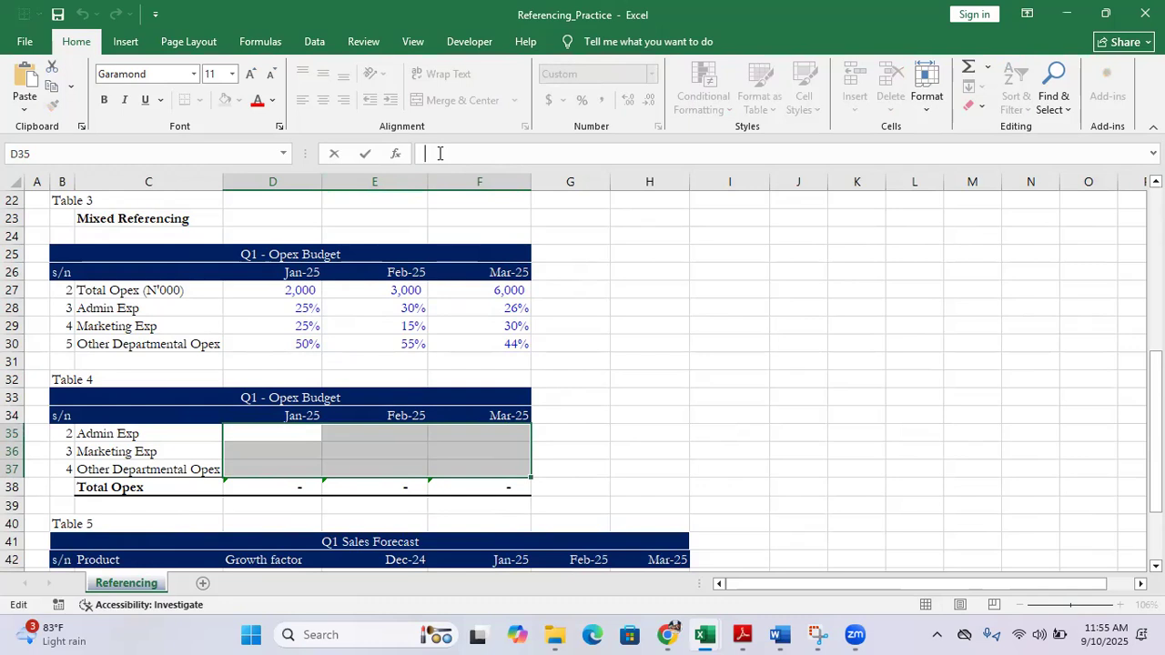
type("=")
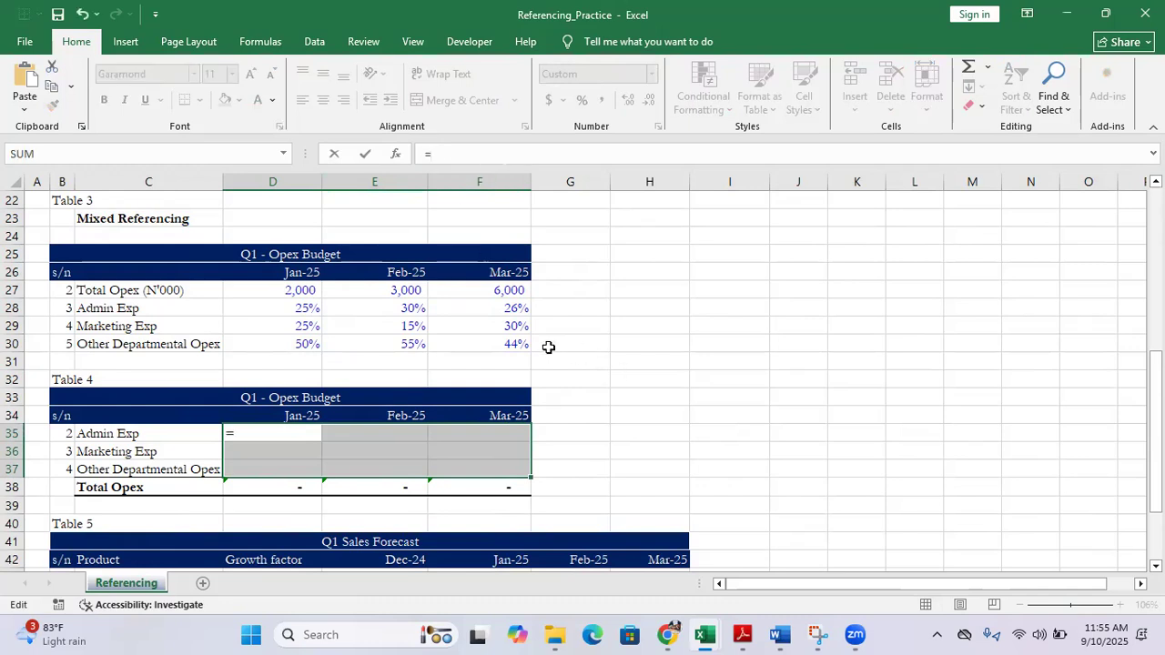
left_click(285, 288)
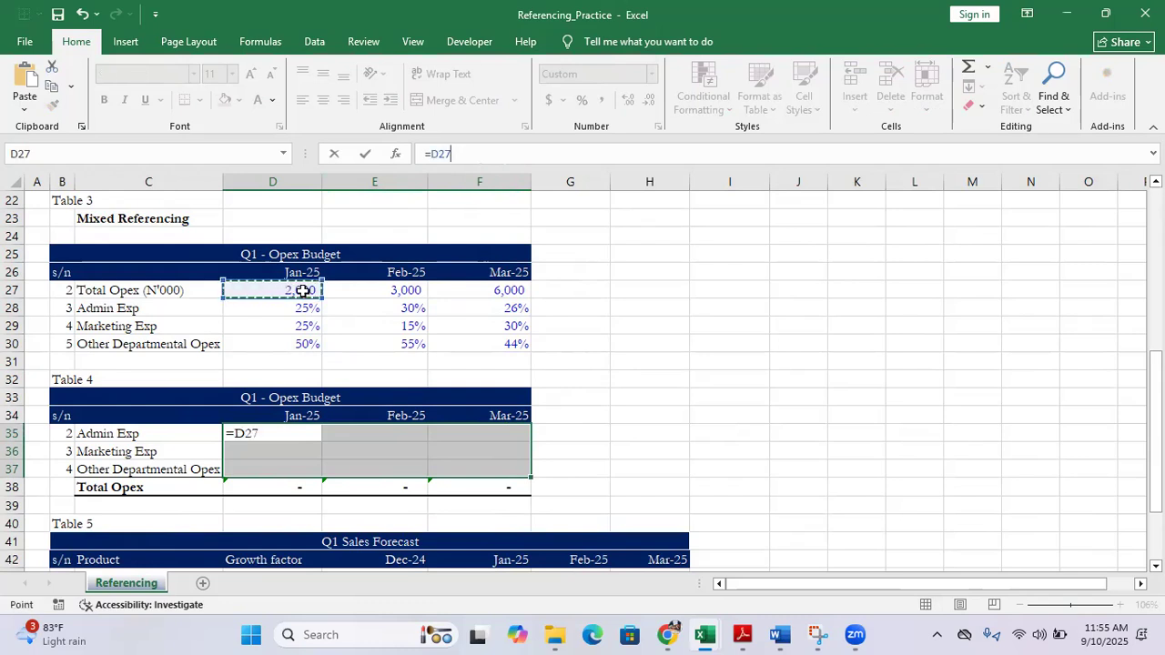
type("*")
left_click(290, 308)
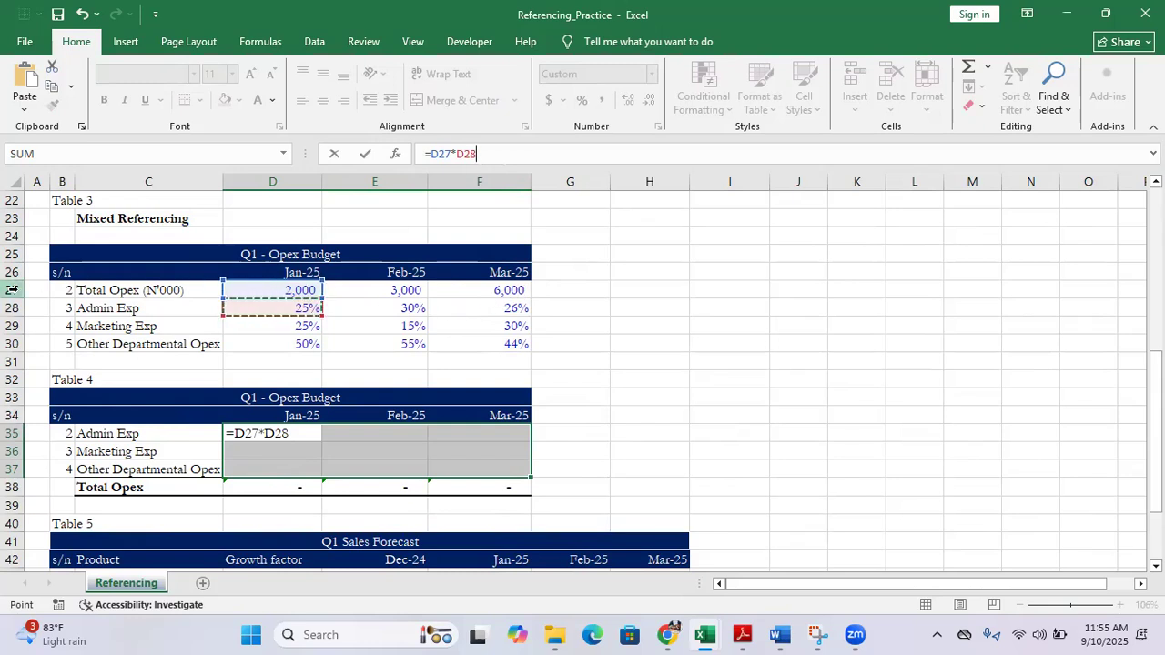
Lock row 27 in the formula so it reads =D$27*D28, and enter it into all selected cells D35:F37
left_click(244, 432)
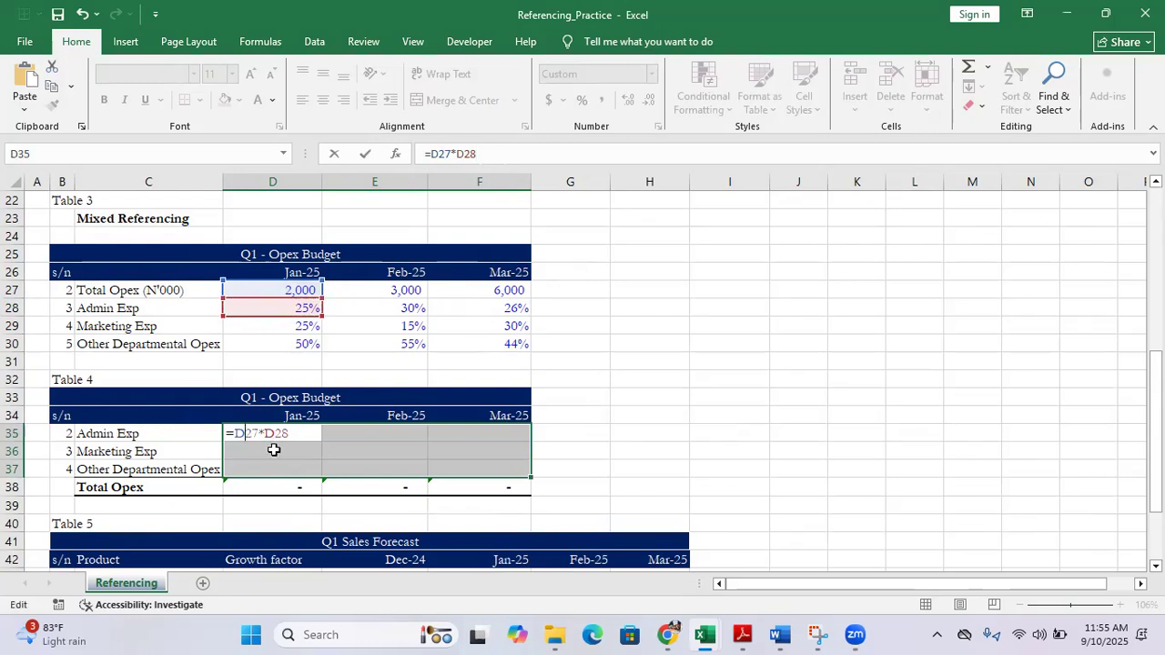
type("$")
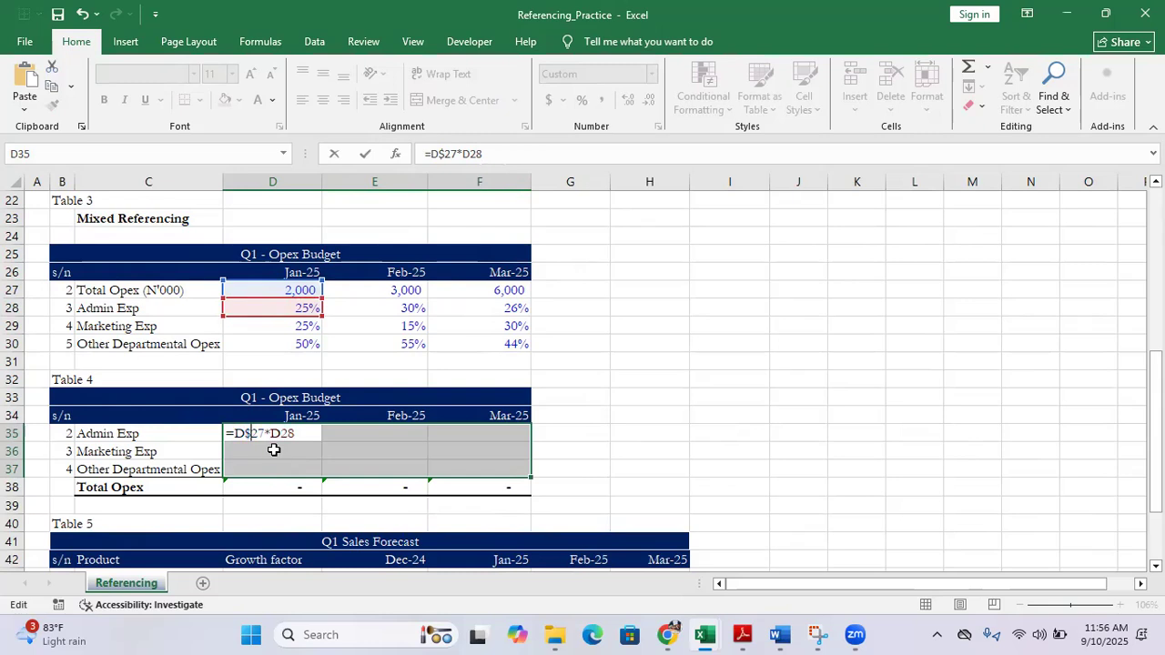
key("ctrl+Return")
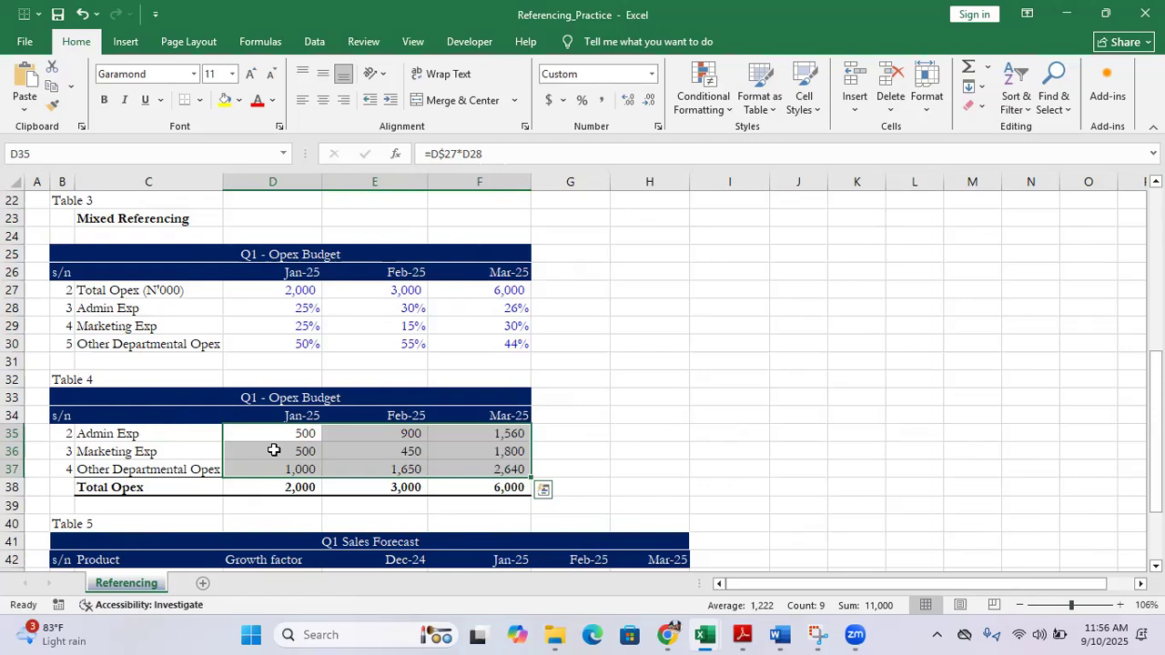
Review Table 5's Dec-24 sales in E43:E46, the empty forecast cells, the growth factors in D43:D46 and the product list
scroll(275, 454, "down", 2)
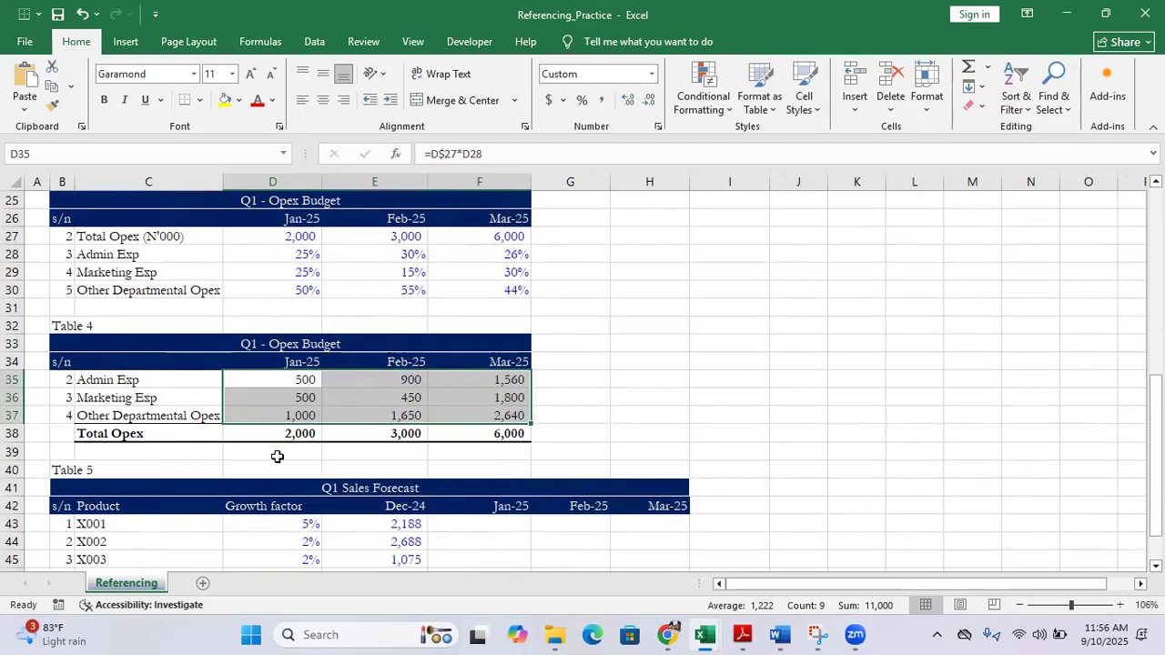
scroll(278, 457, "down", 2)
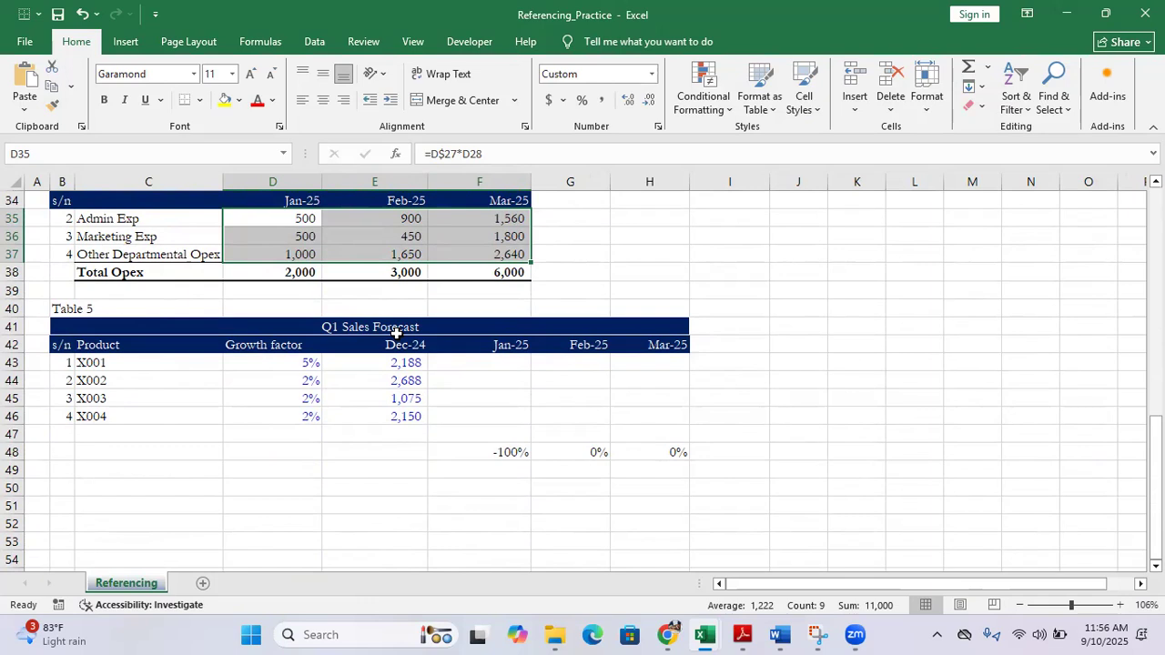
left_click_drag(391, 361, 401, 414)
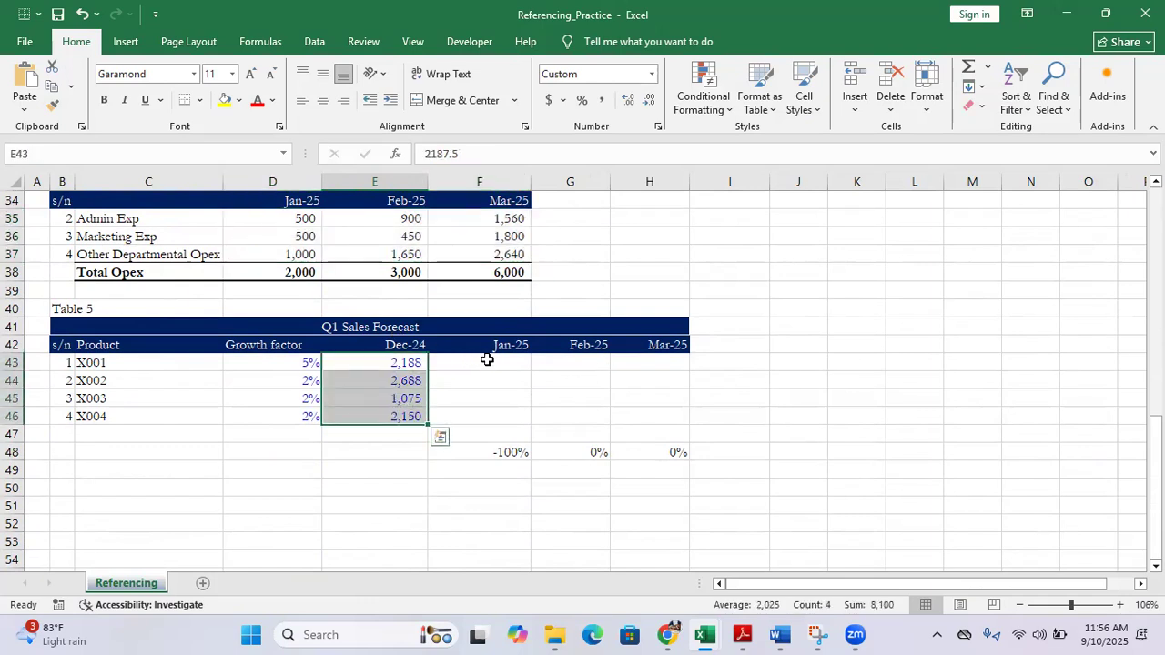
left_click_drag(487, 360, 676, 422)
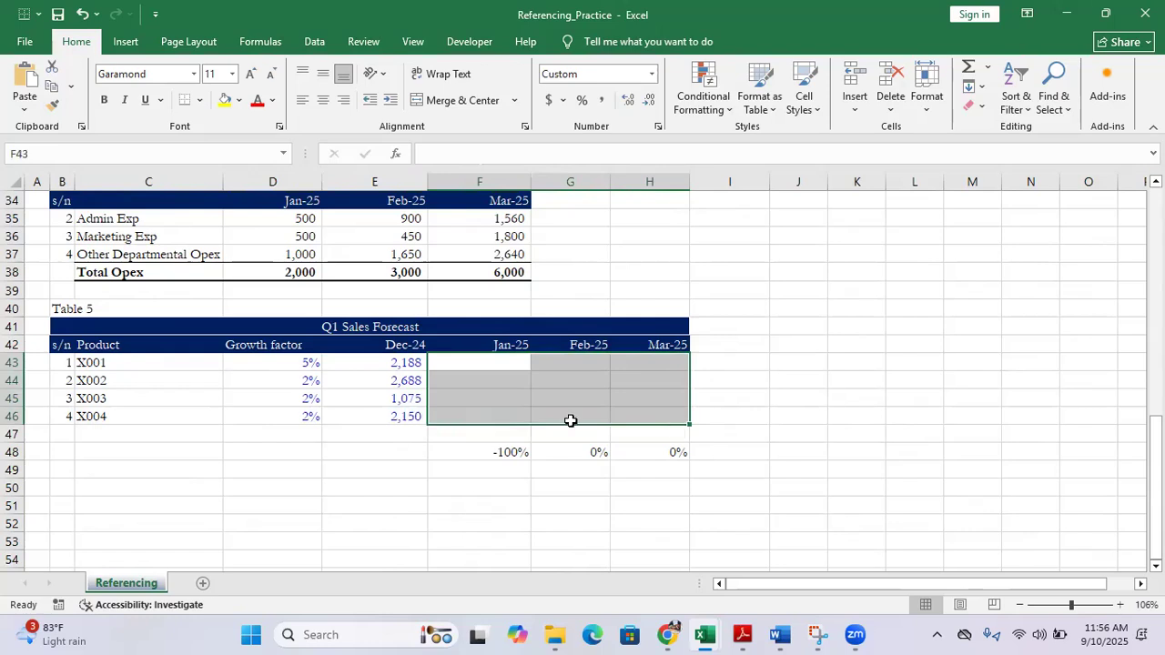
left_click_drag(290, 365, 298, 410)
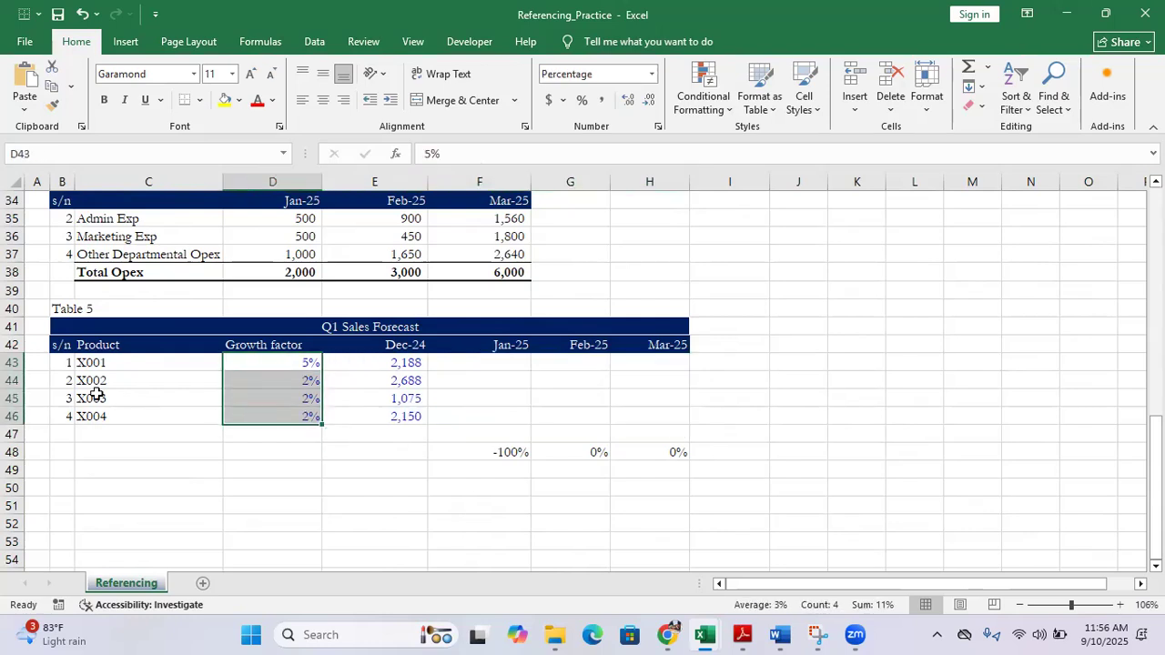
left_click(128, 364)
left_click_drag(127, 389, 128, 413)
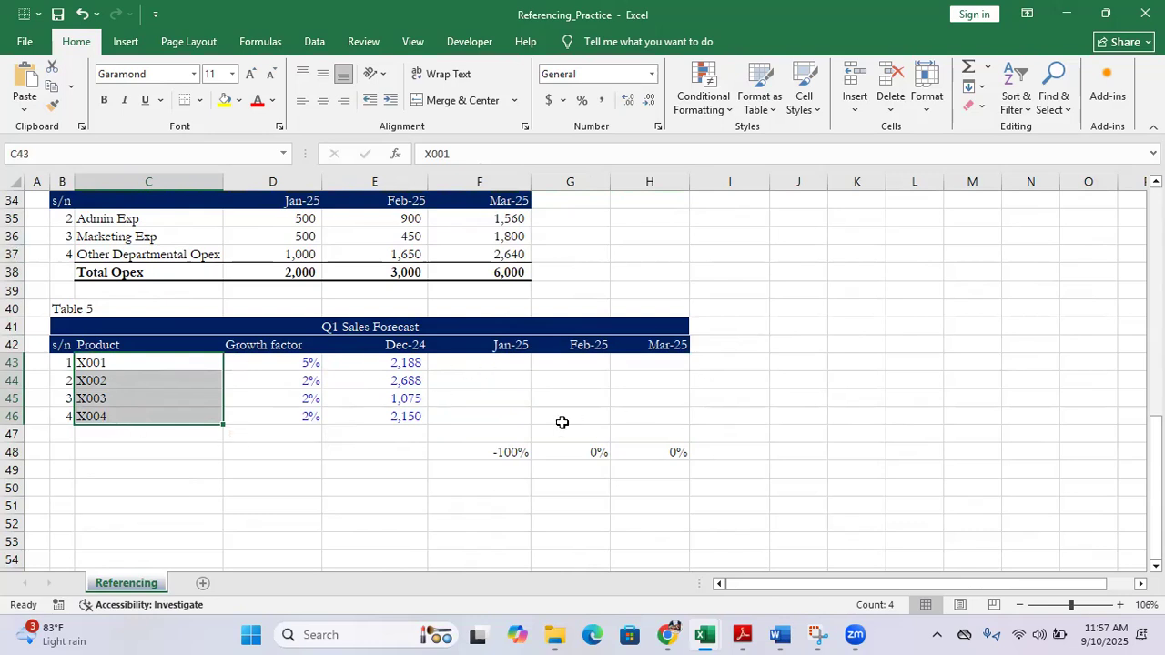
Compose the formula =E43*(1+D43) across Table 5's Jan-25 to Mar-25 forecast cells F43:H46
left_click_drag(450, 363, 668, 416)
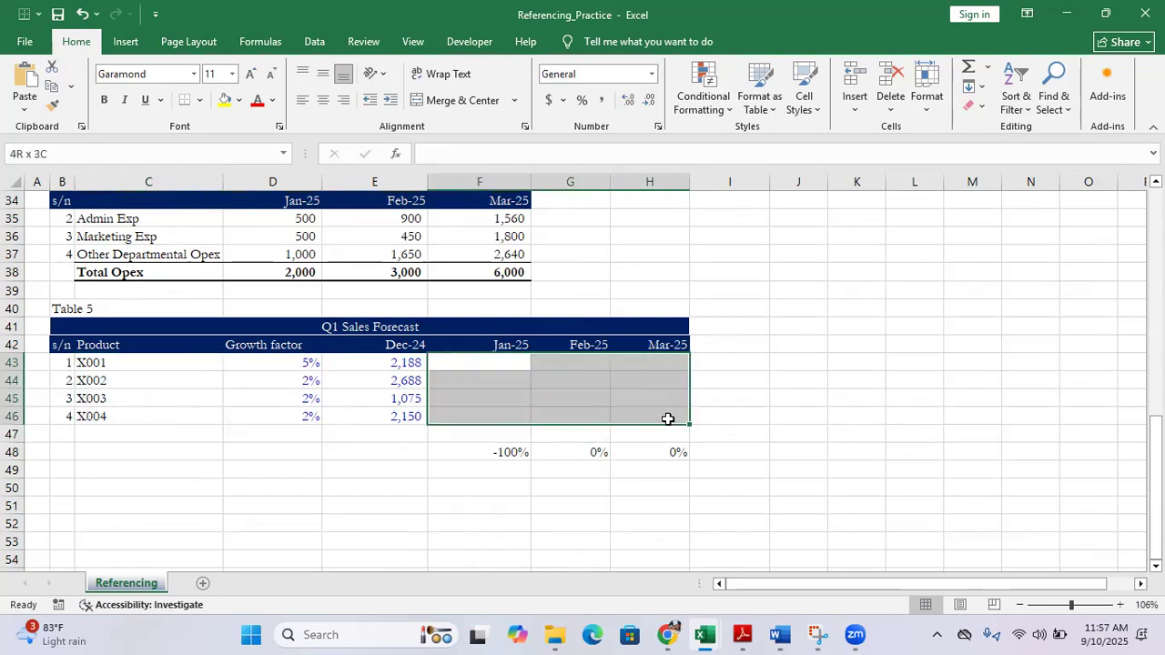
left_click(447, 158)
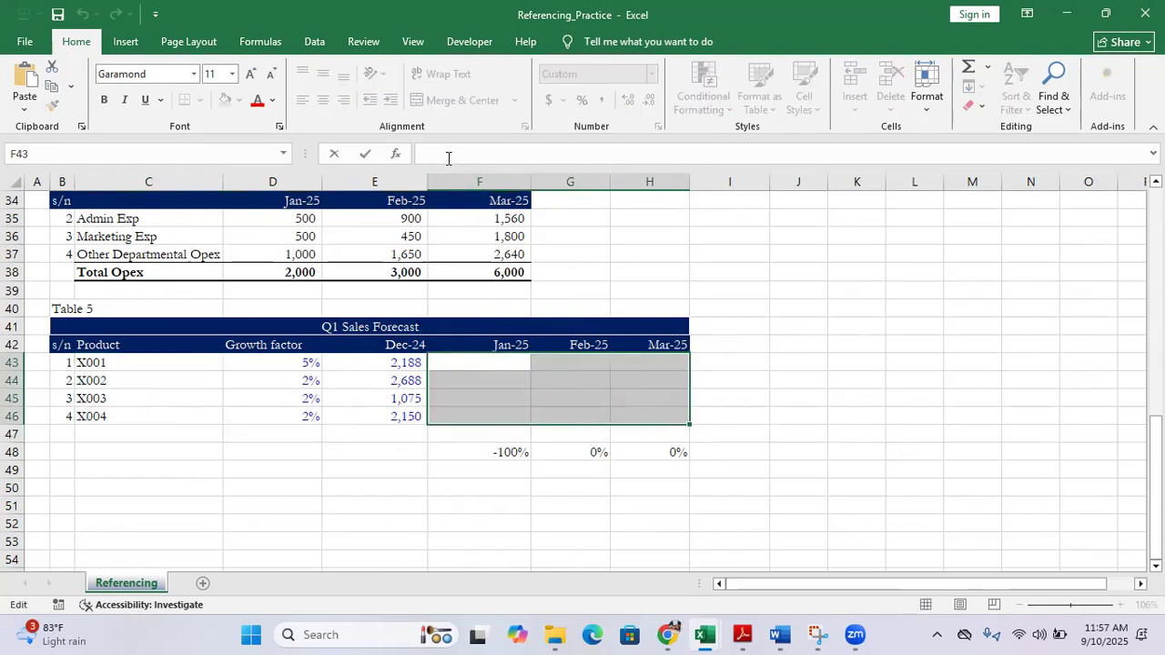
type("=")
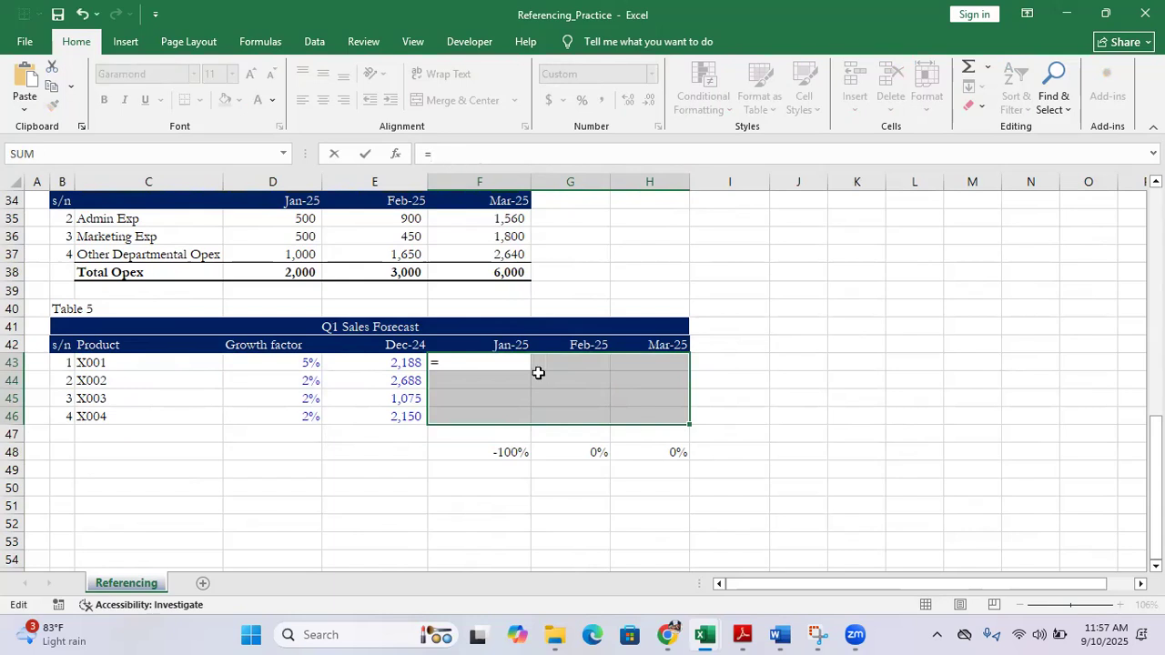
left_click(390, 363)
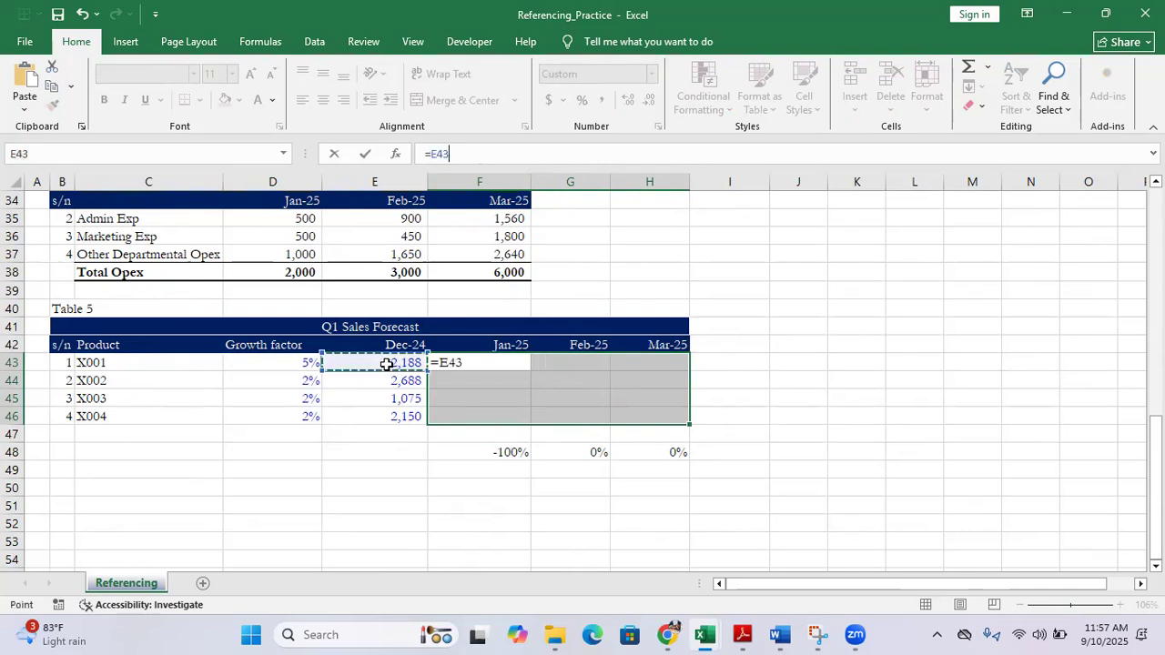
type("*(1+")
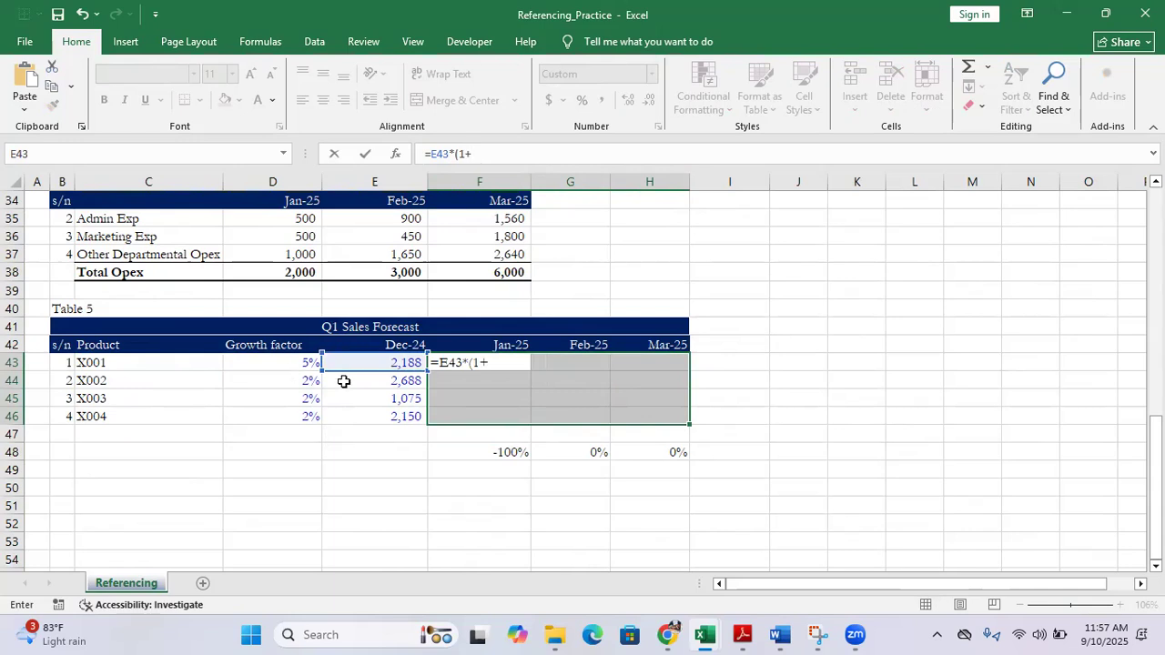
left_click(286, 363)
type(")")
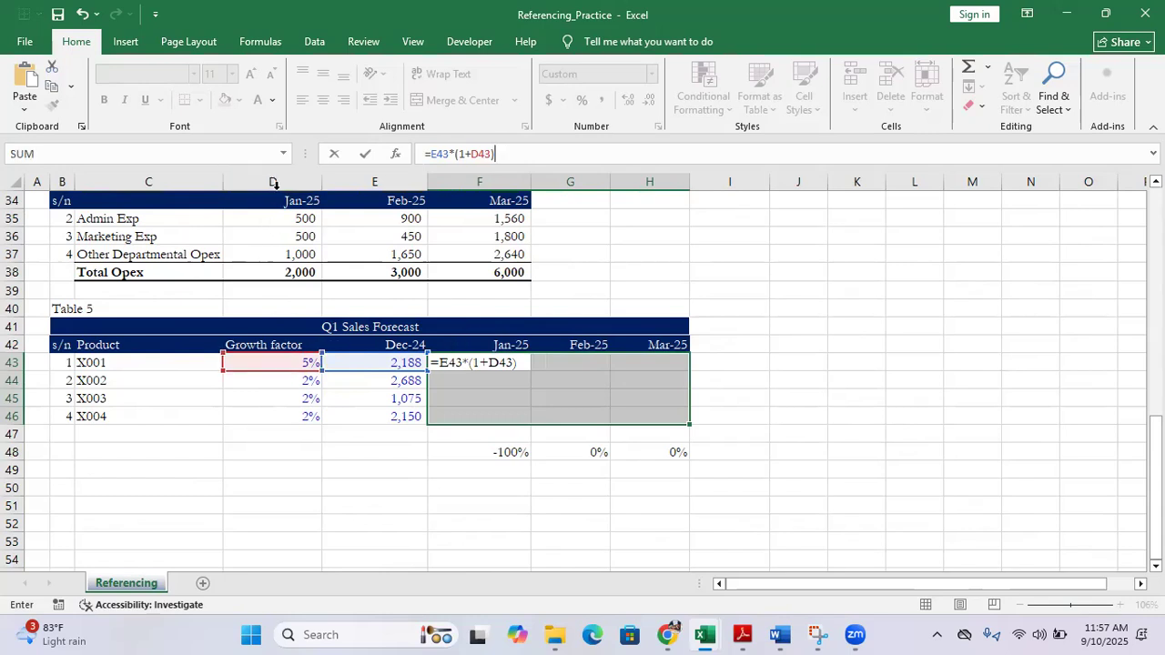
Lock column D in the forecast formula so it reads =E43*(1+$D43), and enter it into all of F43:H46
left_click(472, 154)
type("$")
key("ctrl+Return")
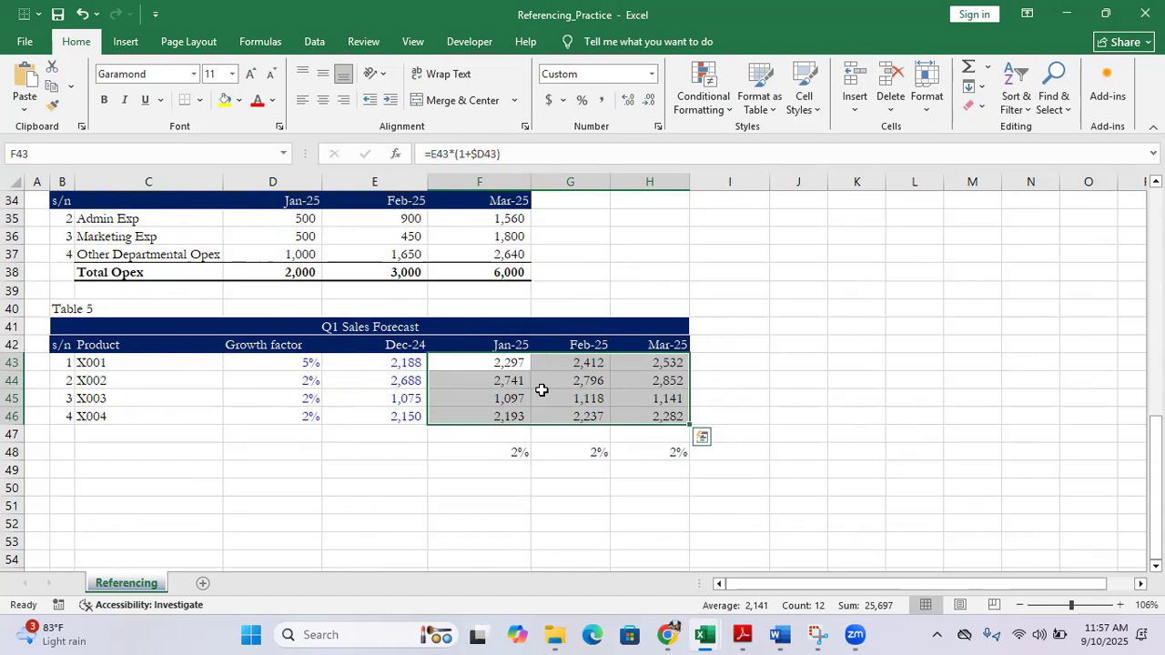
Inspect the January growth check formula in F48 and review the completed relative, absolute and mixed referencing tables, Table 1 to Table 5
scroll(543, 386, "down", 2)
left_click(494, 349)
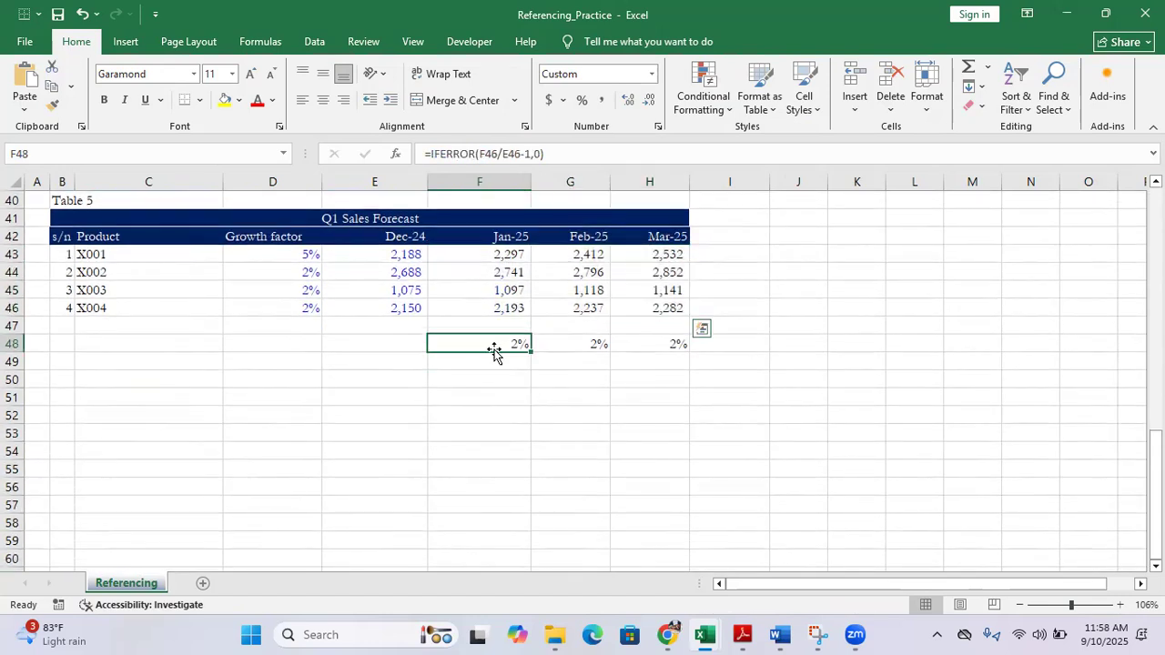
scroll(494, 352, "up", 1)
scroll(494, 351, "up", 5)
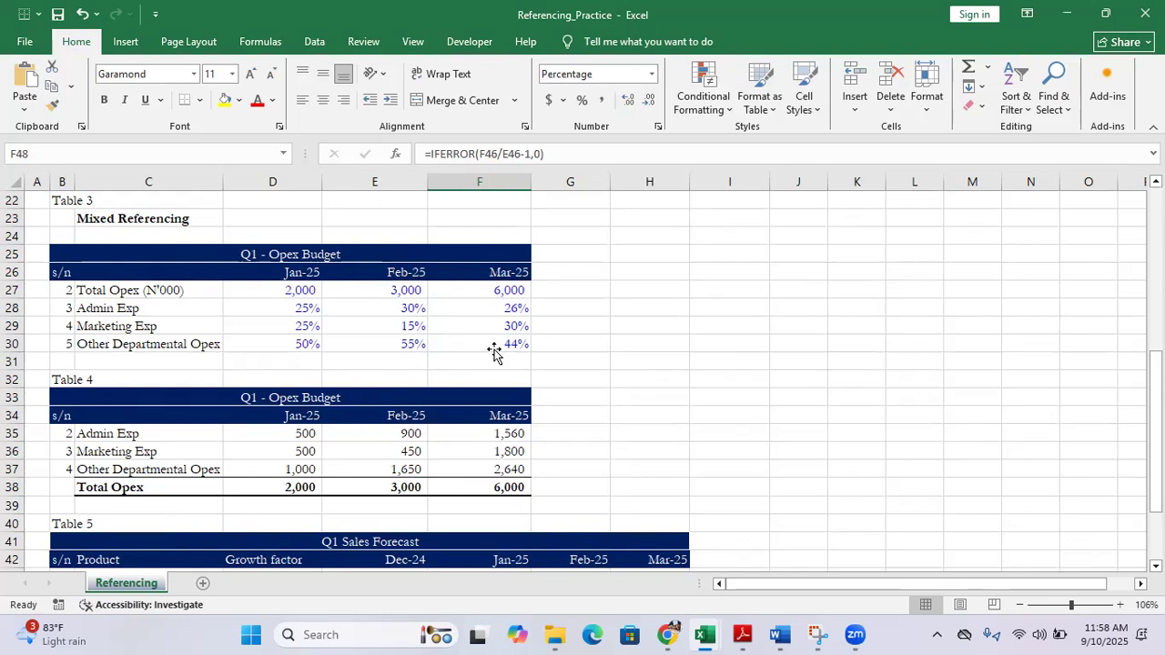
scroll(494, 351, "down", 3)
scroll(495, 351, "up", 5)
scroll(495, 351, "up", 4)
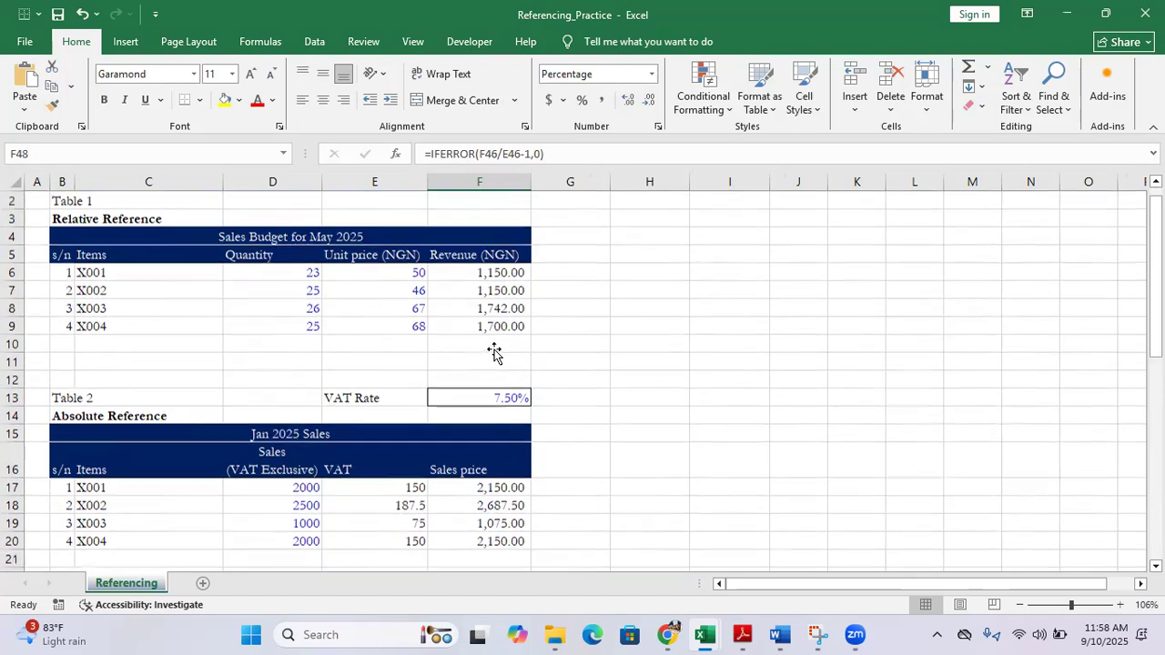
scroll(495, 352, "down", 3)
scroll(494, 351, "down", 2)
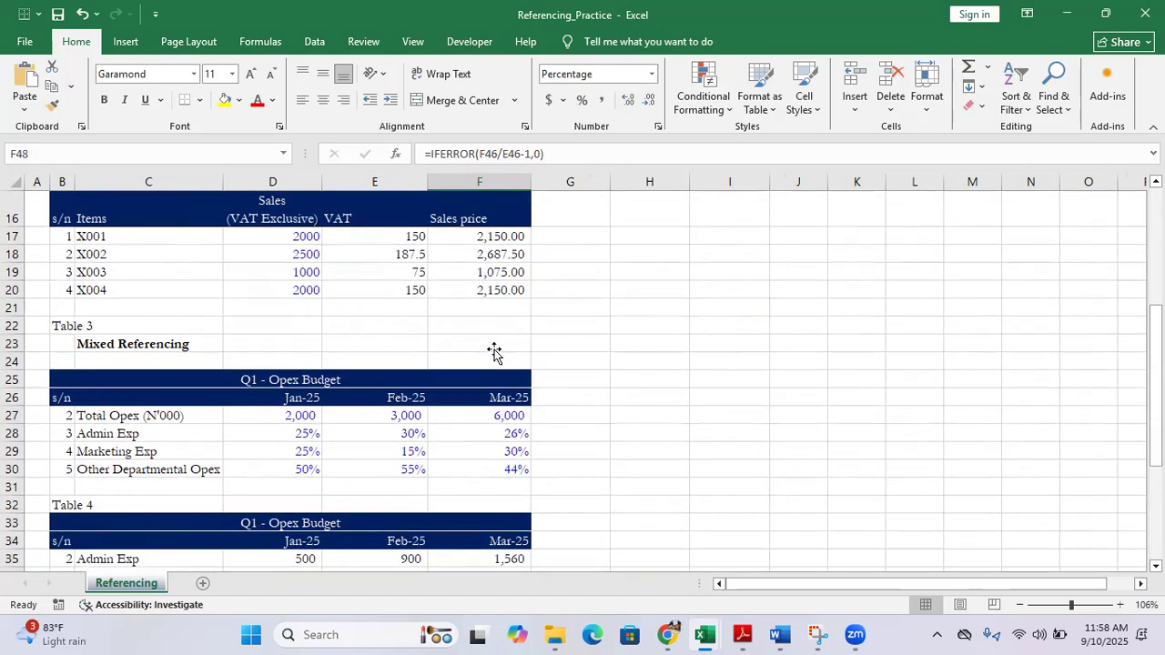
scroll(494, 351, "up", 5)
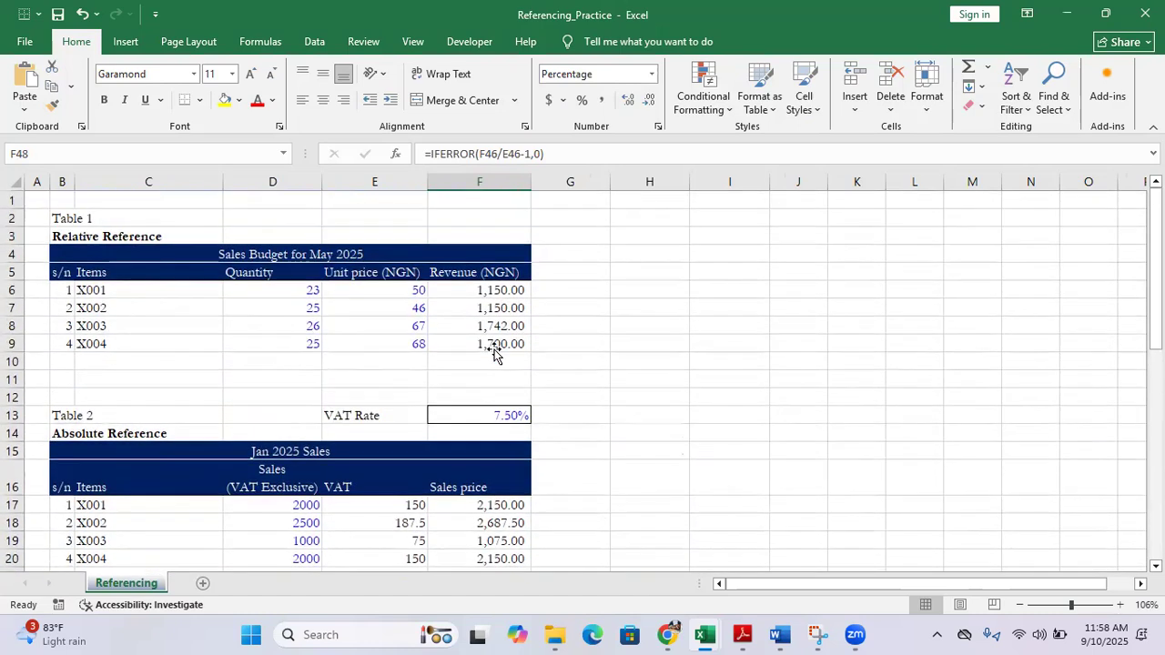
scroll(494, 352, "down", 5)
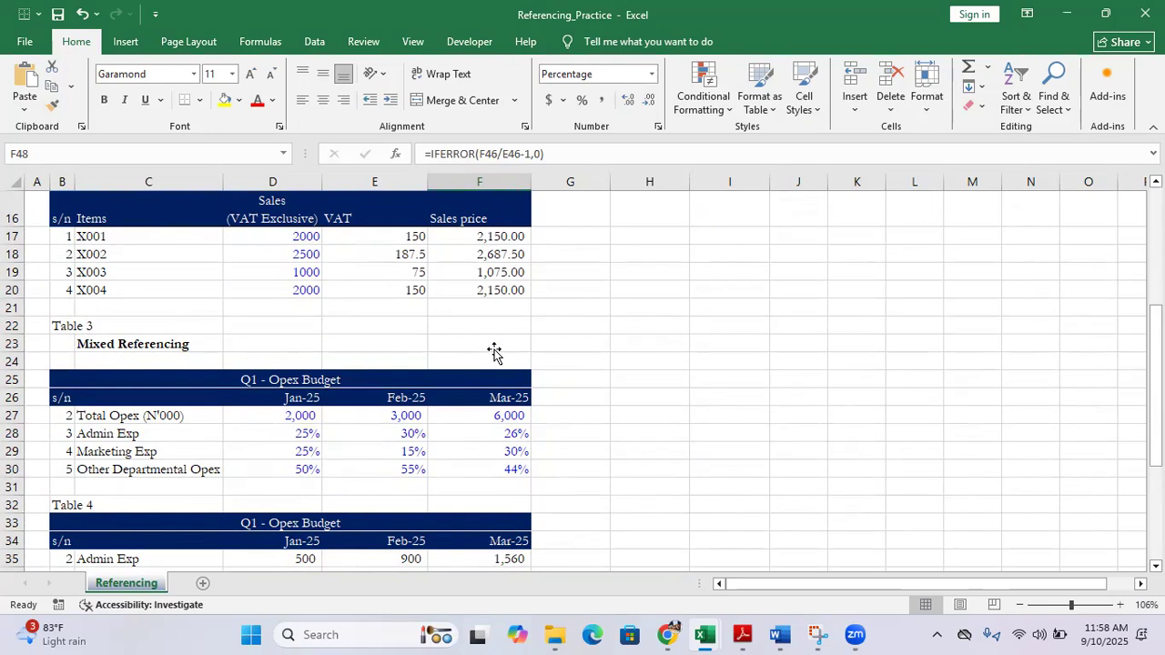
scroll(494, 351, "down", 3)
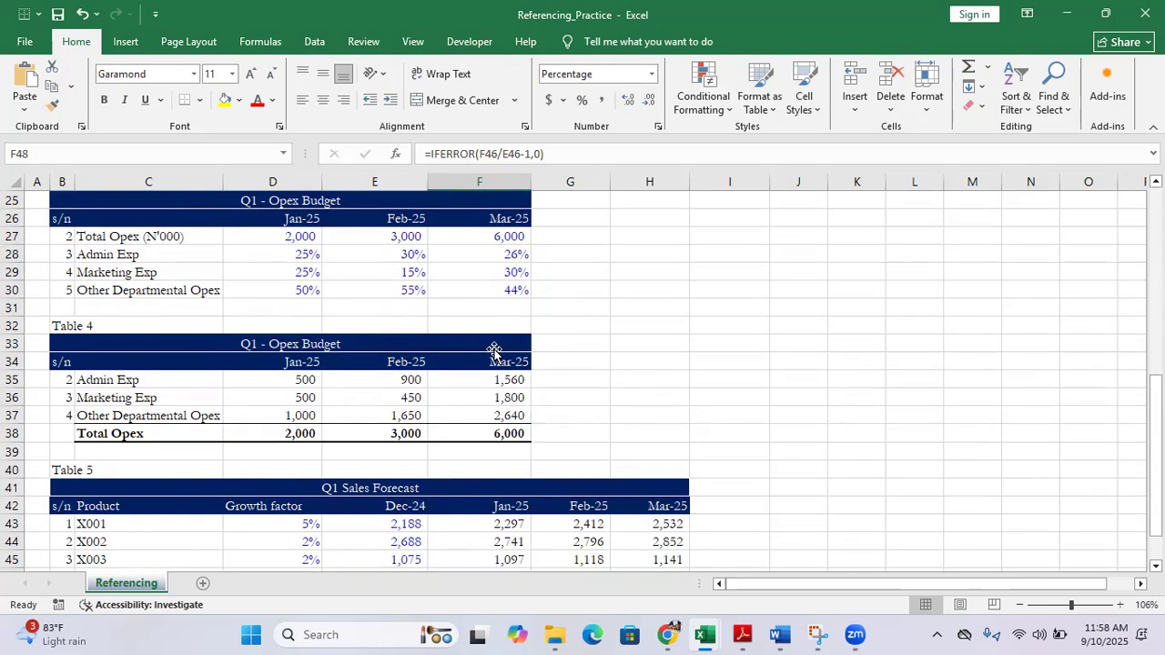
scroll(495, 352, "up", 2)
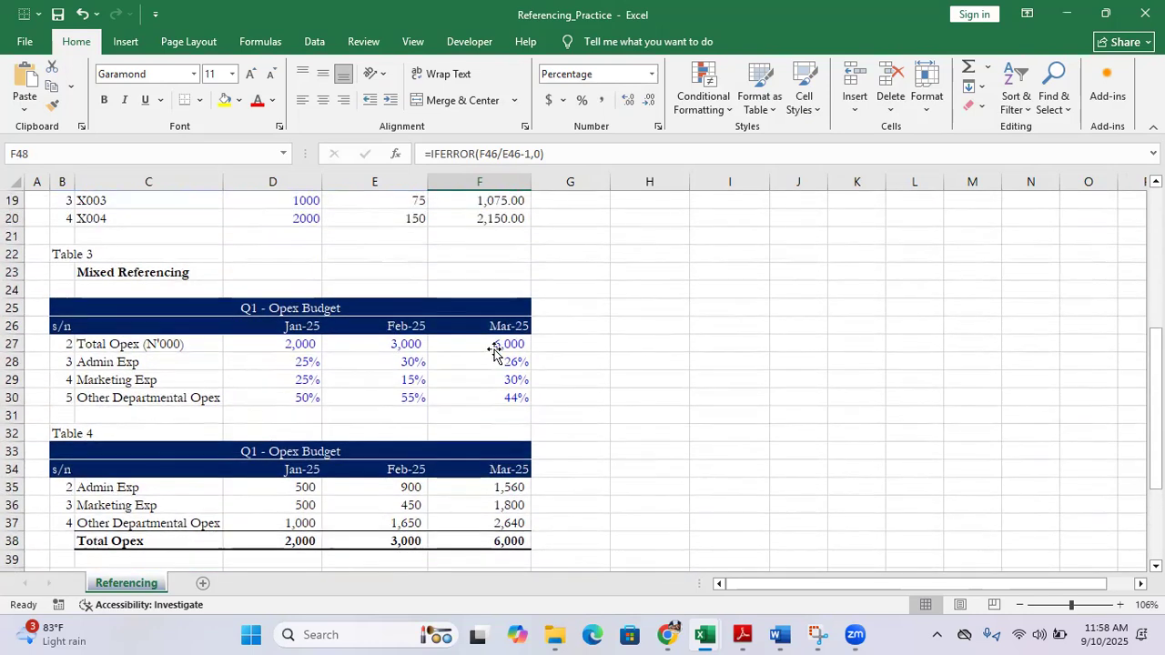
scroll(494, 351, "down", 1)
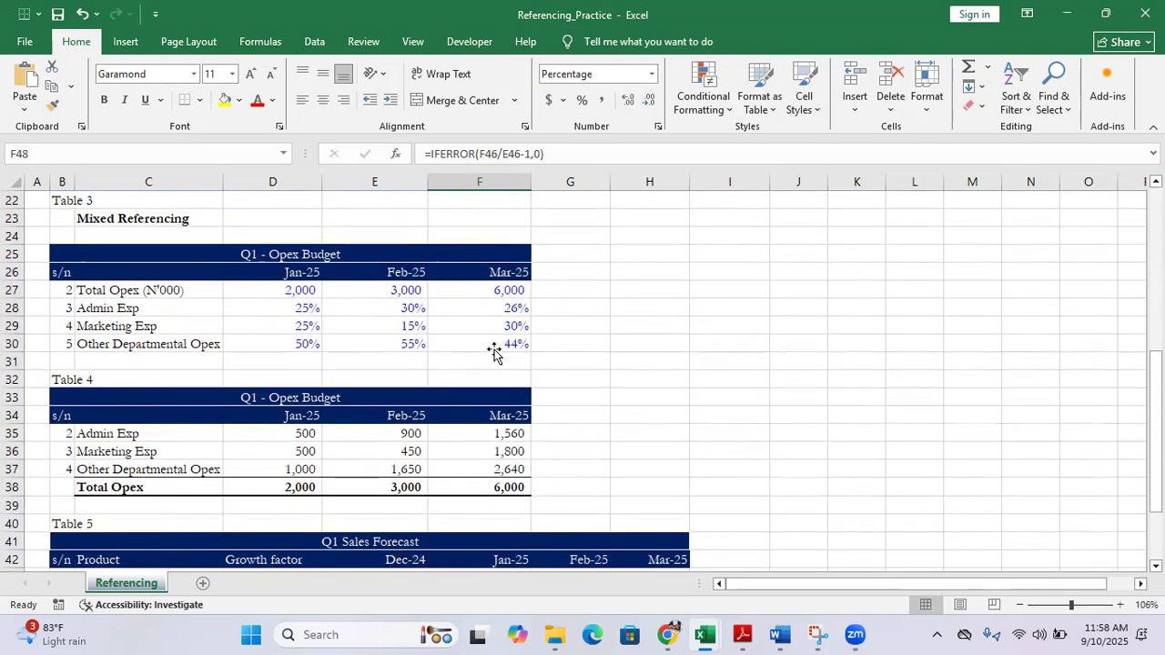
scroll(494, 351, "down", 3)
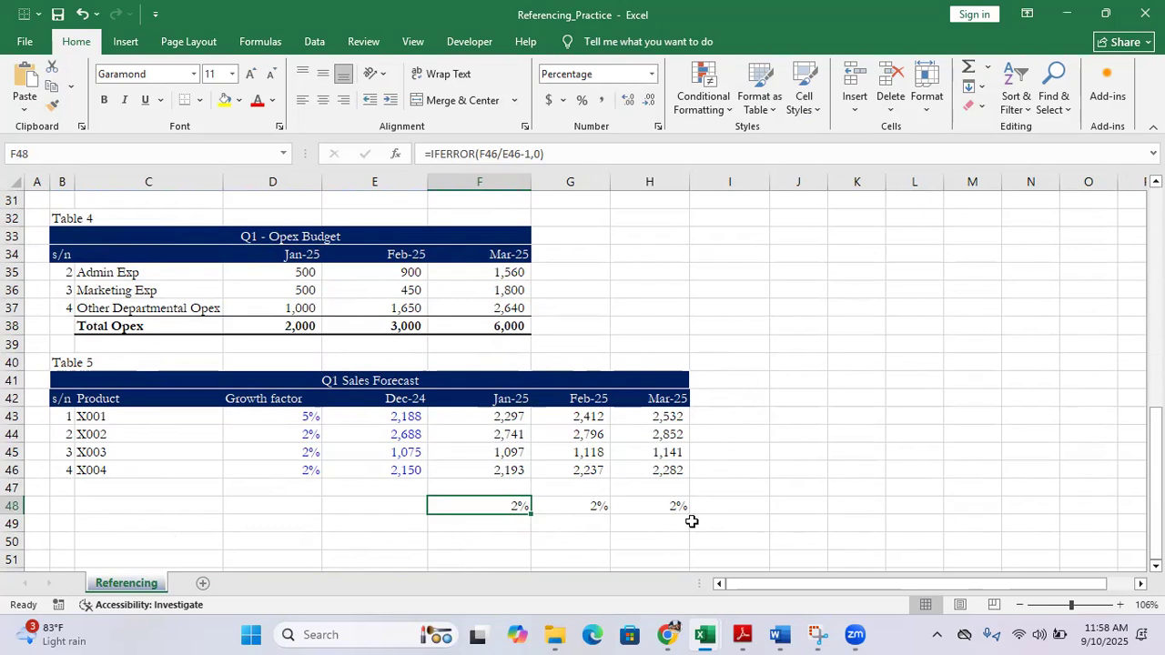
Switch to the Zoom Meeting window
mouse_move(855, 634)
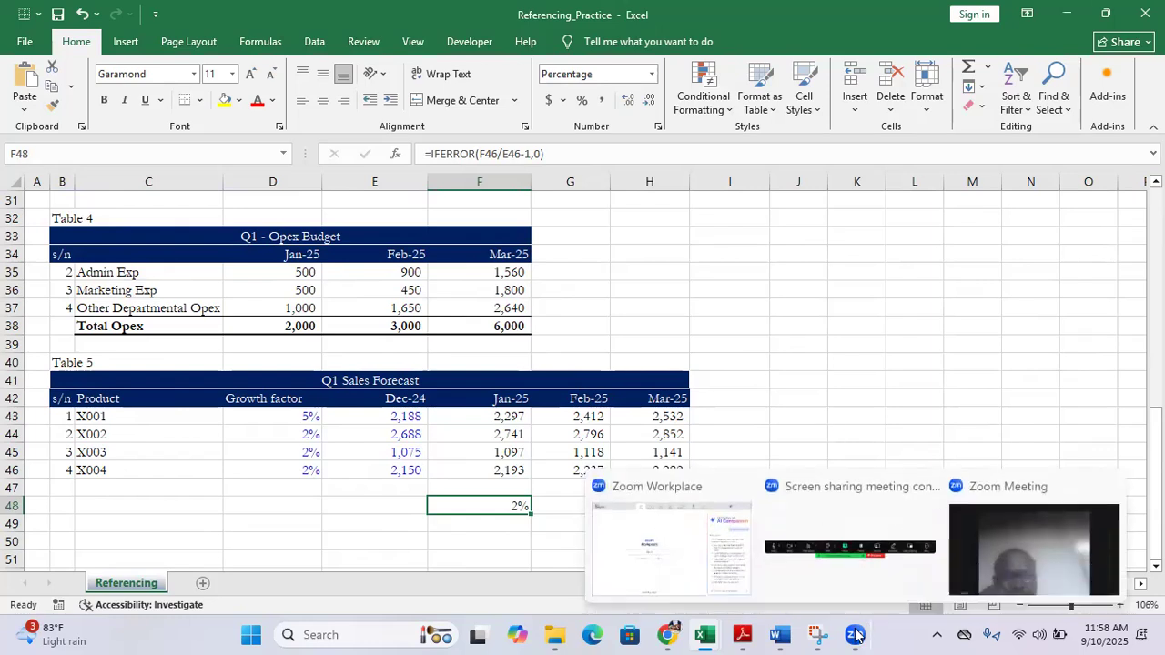
left_click(1001, 548)
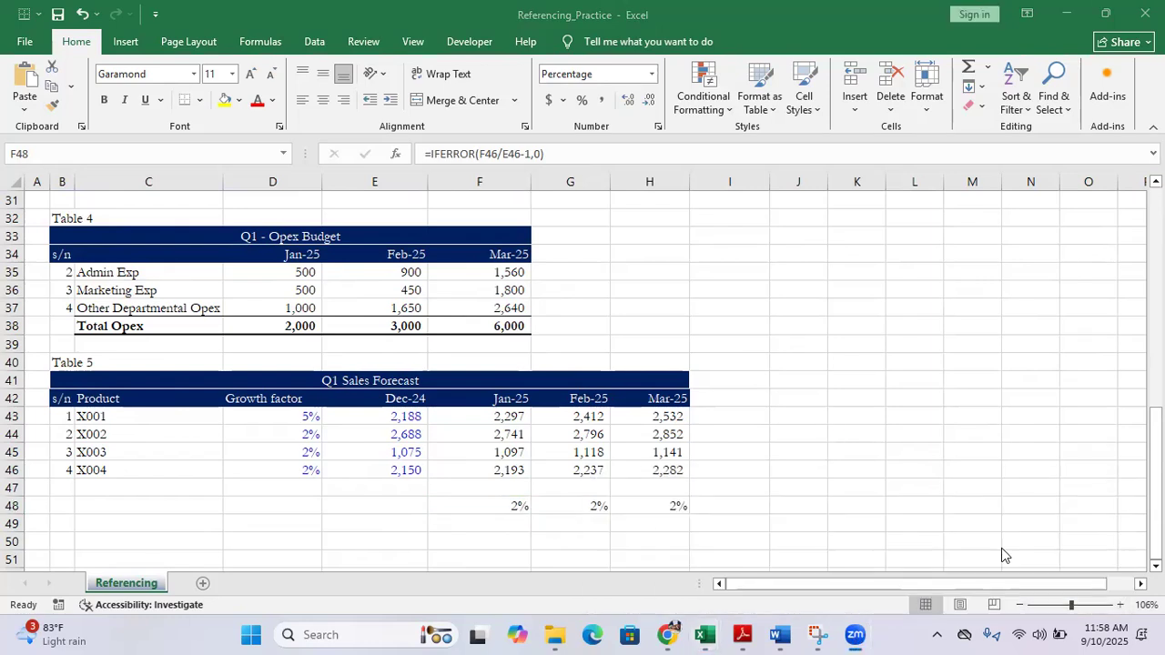